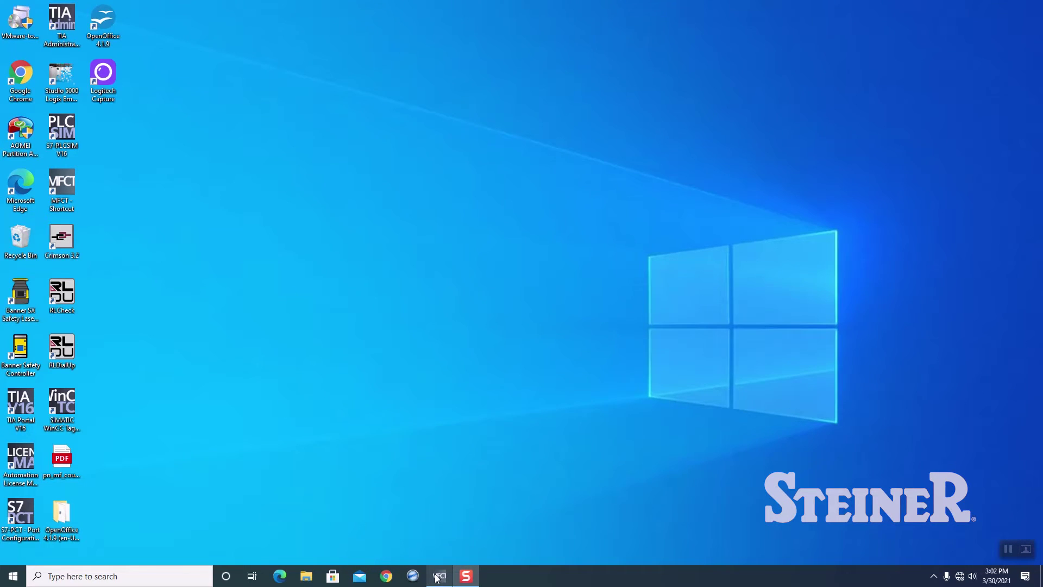
- Maximize the MultiFieldbus Configuration Tool, check its settings, and go to the assign-network-parameters page
click(439, 576)
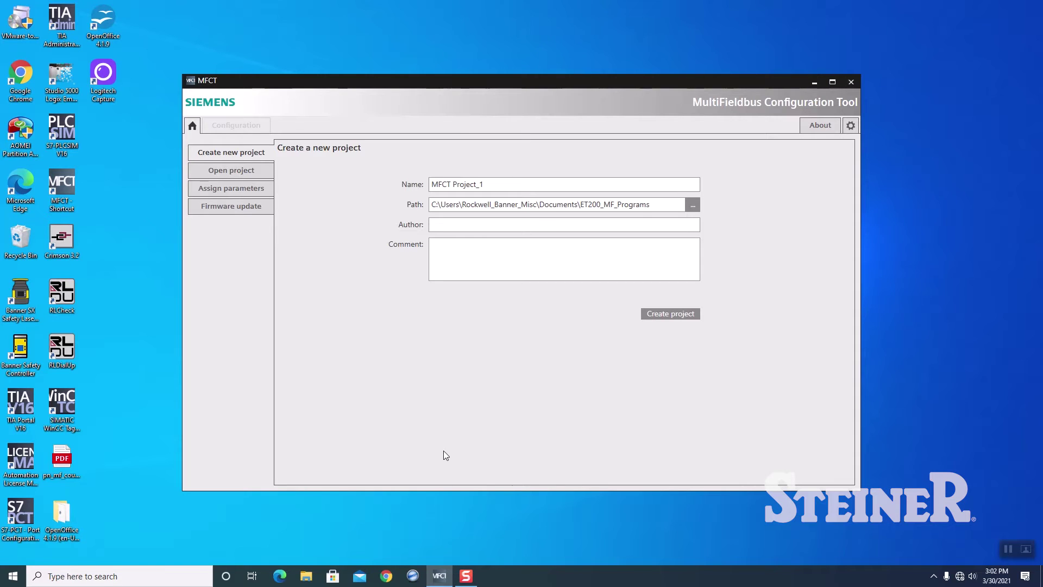
click(831, 82)
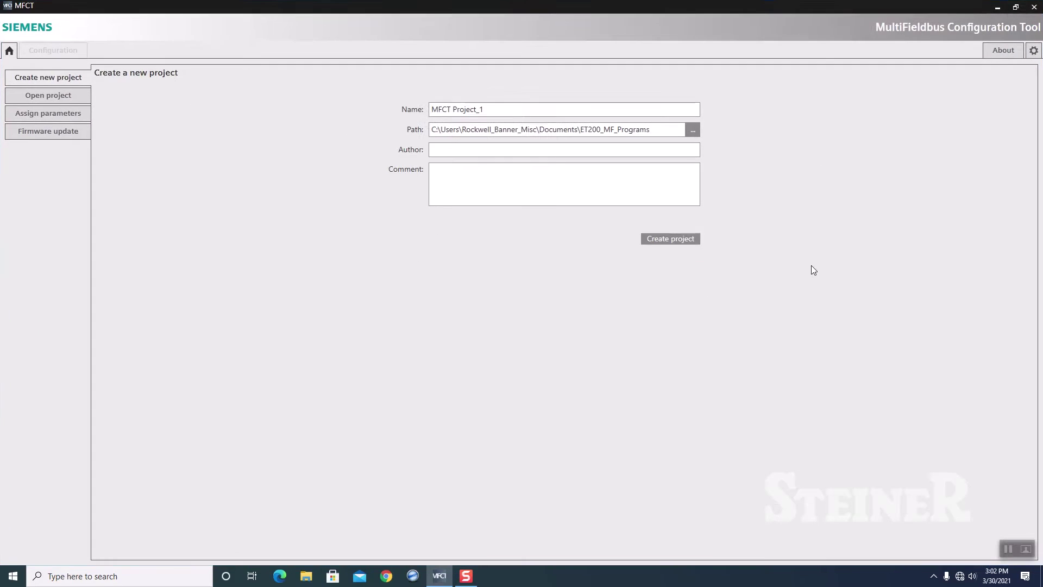
click(1035, 52)
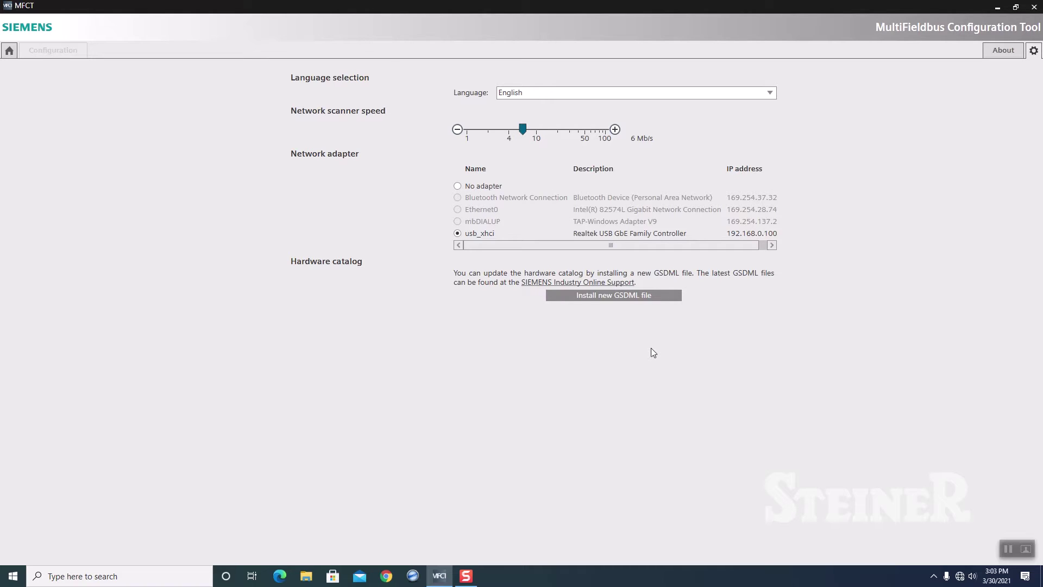
click(10, 50)
click(59, 113)
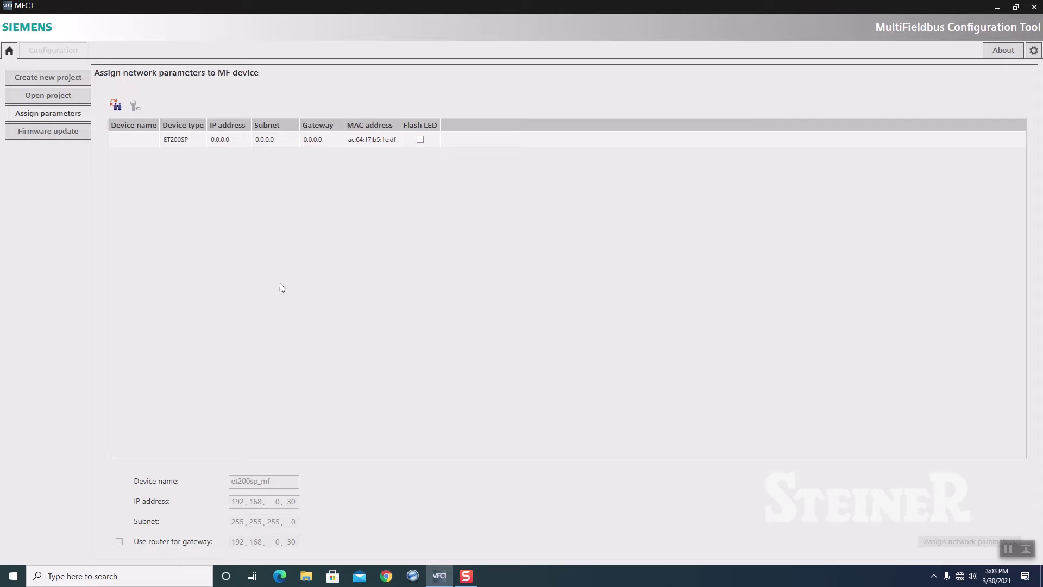
- Scan the network, select the discovered ET200SP device and rename it et200sp_mf
click(116, 108)
click(190, 140)
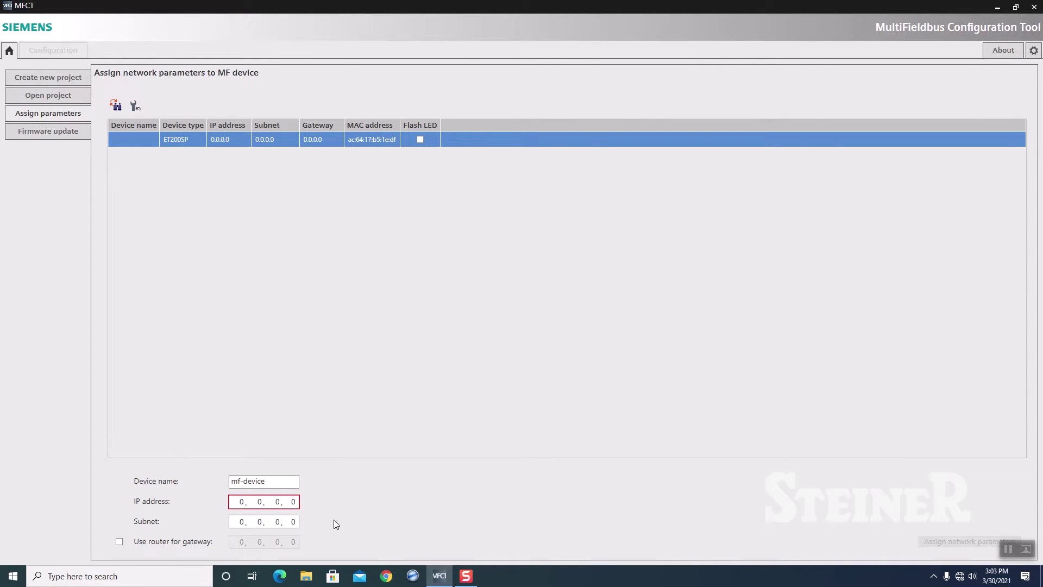
click(277, 484)
double_click(277, 484)
click(277, 484)
drag(274, 483, 212, 483)
text(et200sp_mf)
- Assign the device IP 192.168.0.30, confirm it, and open the new-project form
click(236, 502)
text(192.168.)
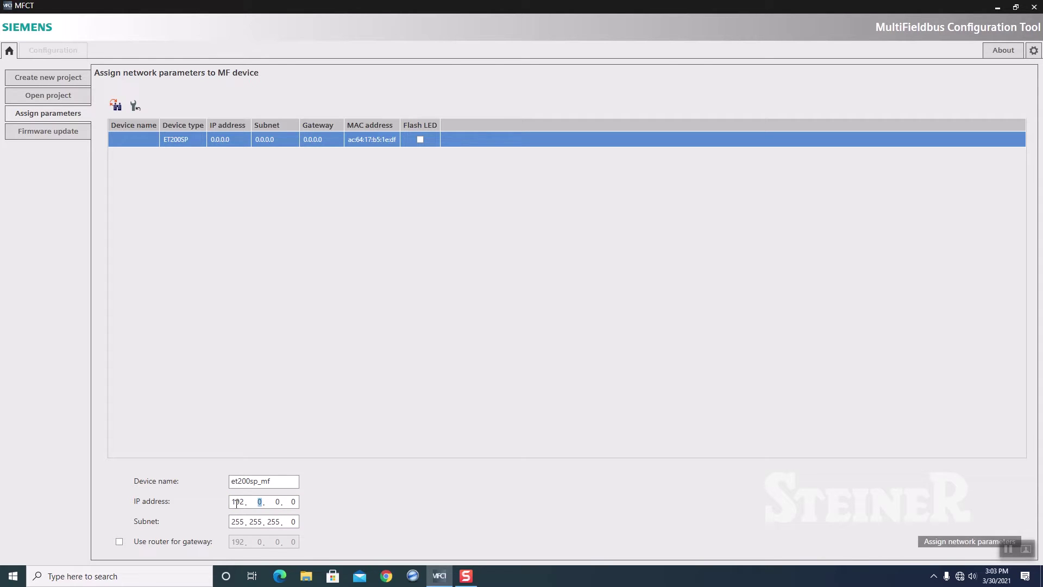
text(0.30)
click(963, 543)
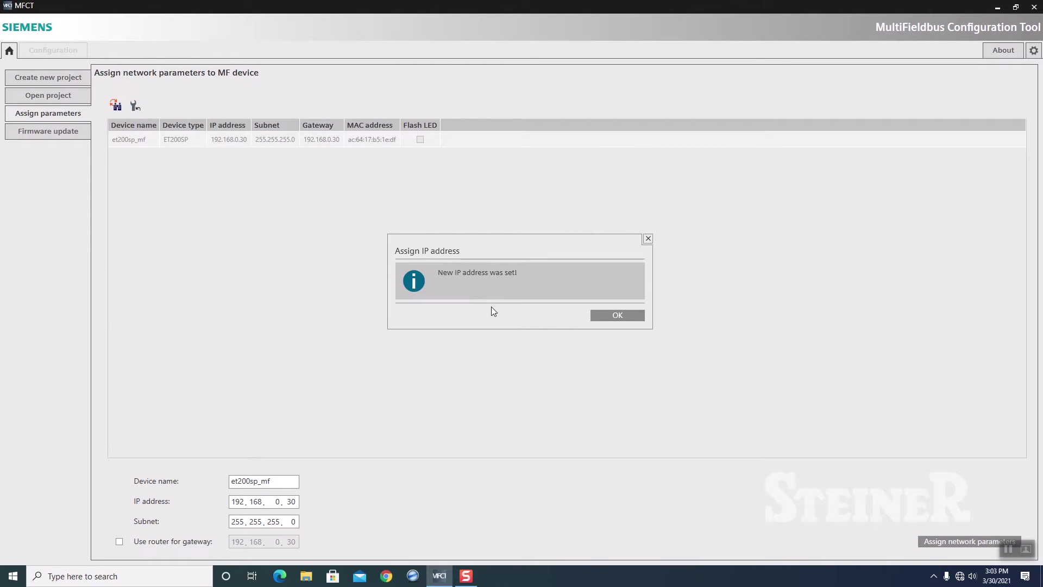
click(607, 317)
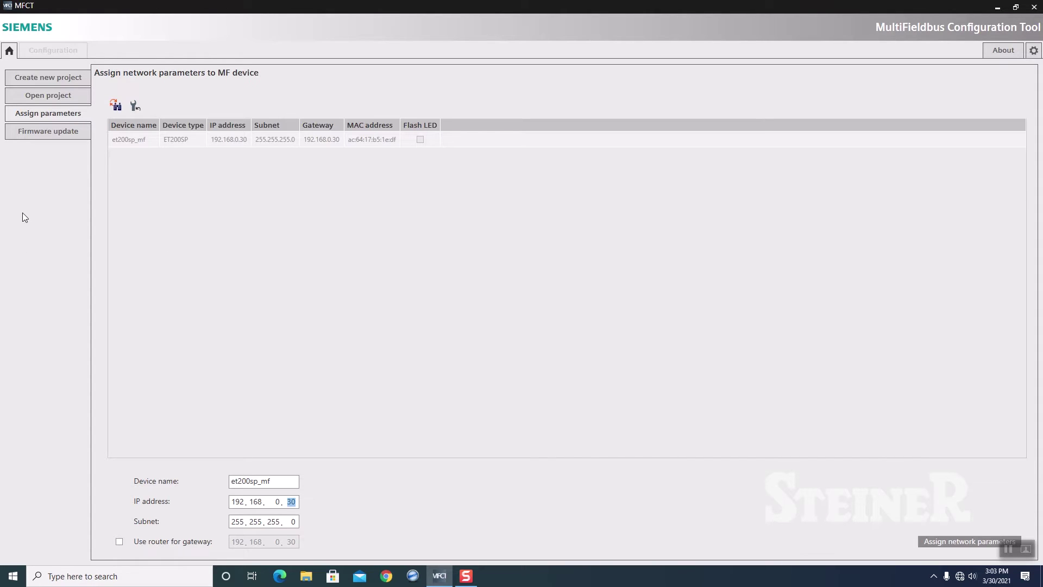
click(47, 79)
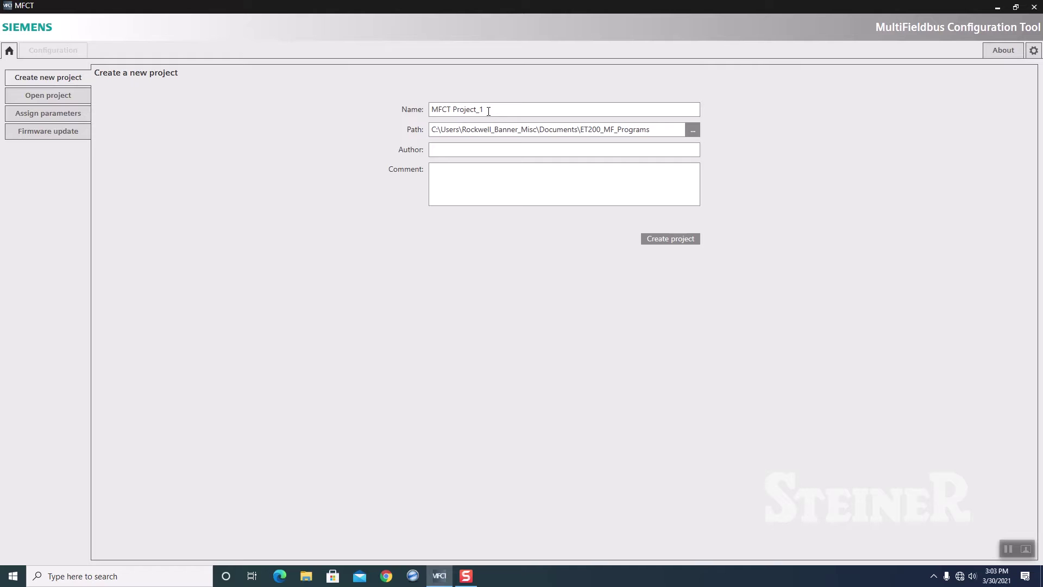
- Replace the default project name with 'ET200Sp MF' and create the project
drag(485, 109, 434, 111)
text(ET200Sp MF)
click(672, 243)
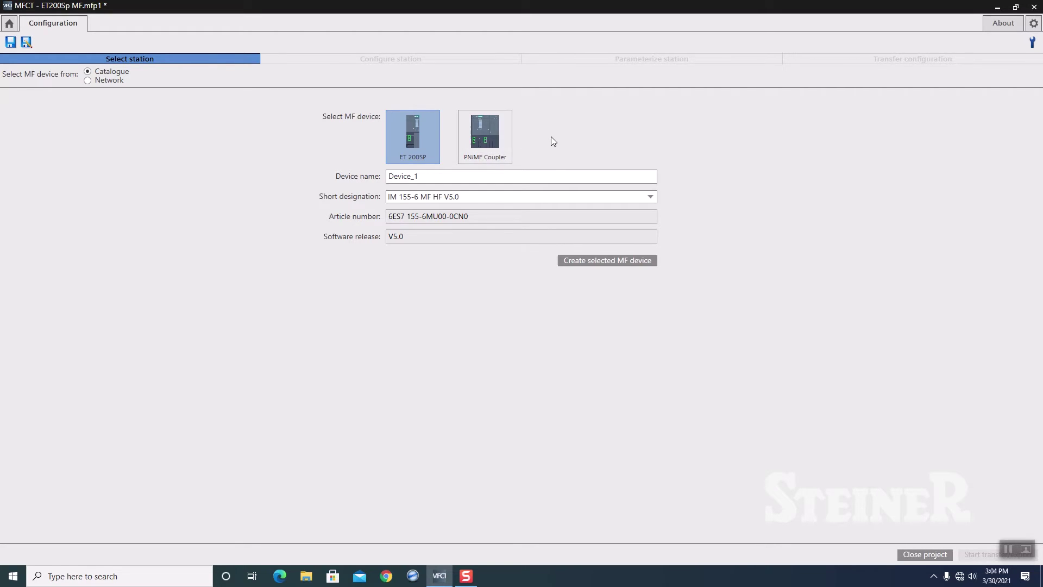
- Rename the default Device_1 to ET200SP_MF
drag(428, 178, 399, 177)
text(ET200SP_MF)
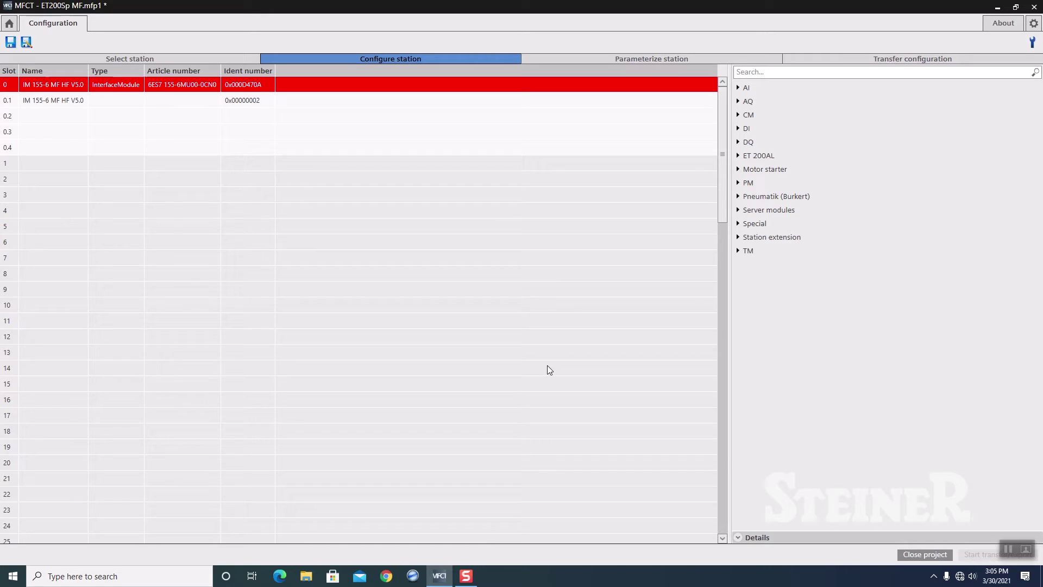
- Insert DI 16x24VDC ST into slot 1 and DQ 16x24VDC/0.5A ST into slot 2, both V1.0
click(738, 130)
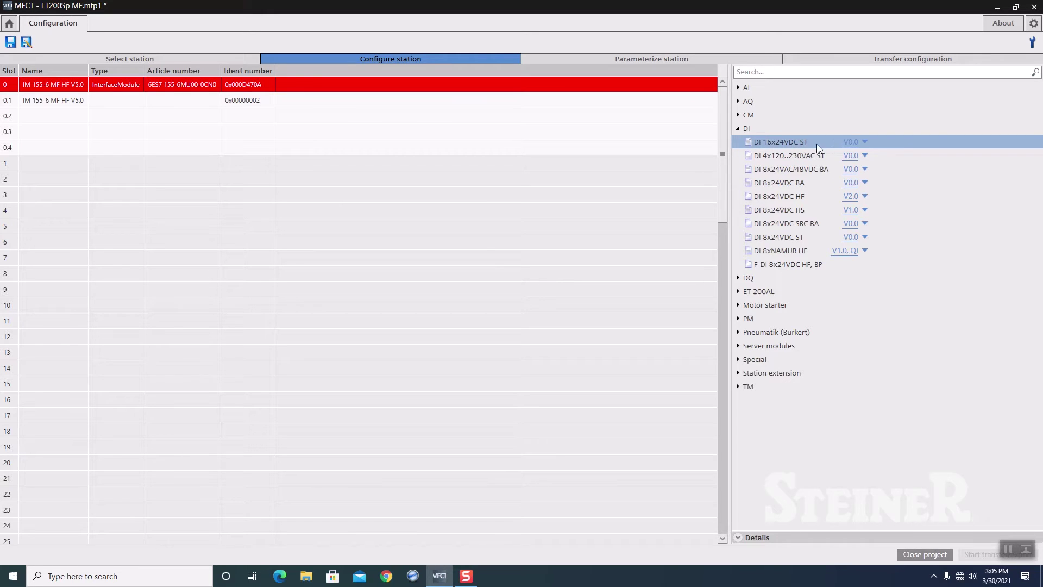
click(864, 142)
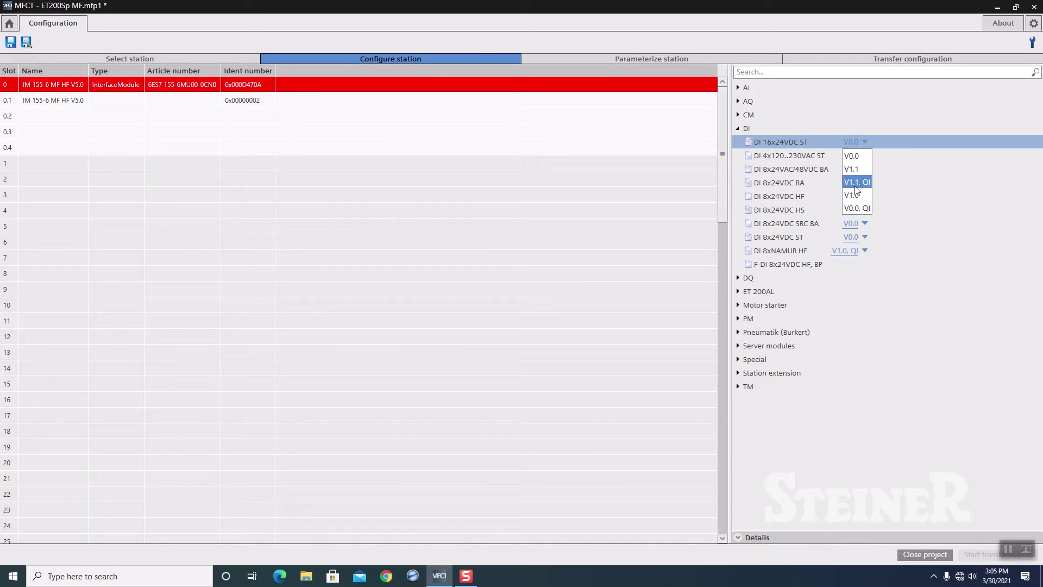
click(856, 195)
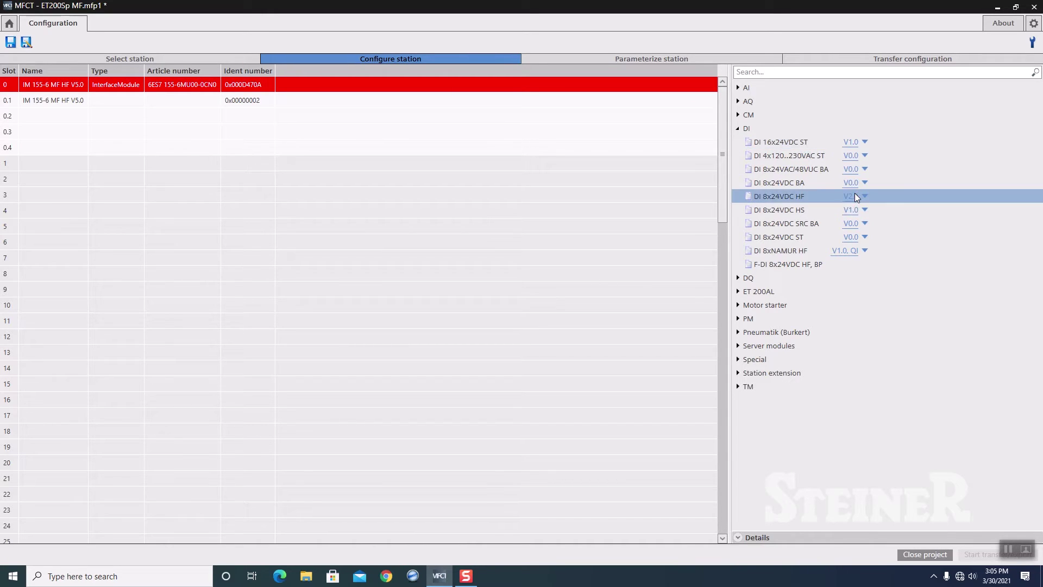
double_click(787, 143)
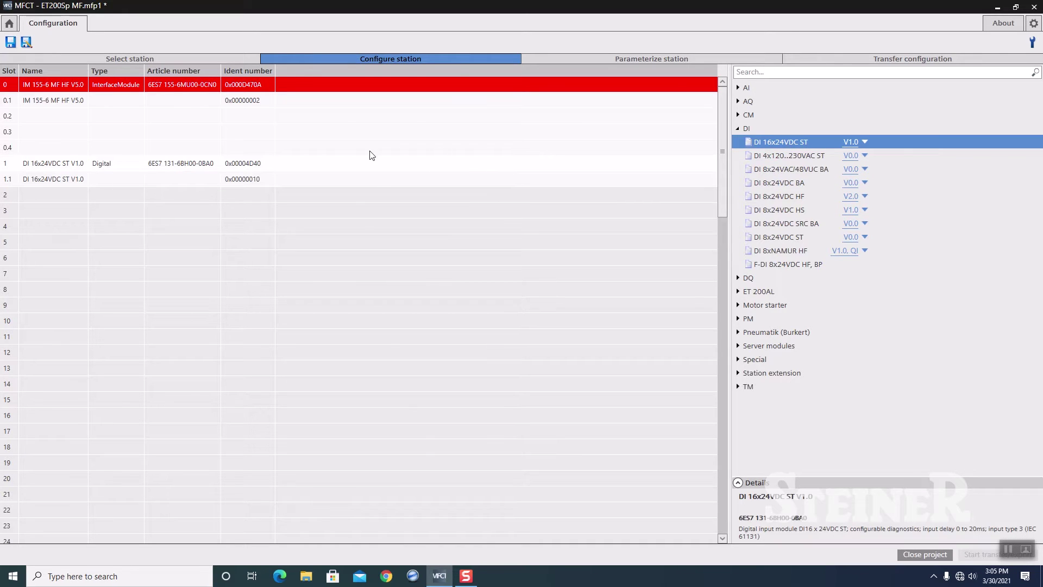
click(737, 130)
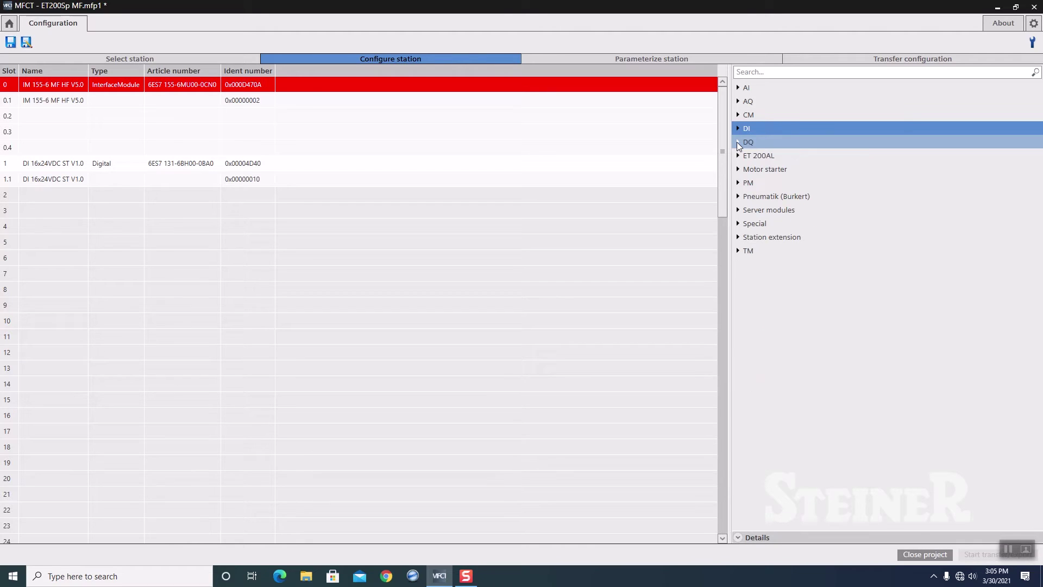
click(737, 142)
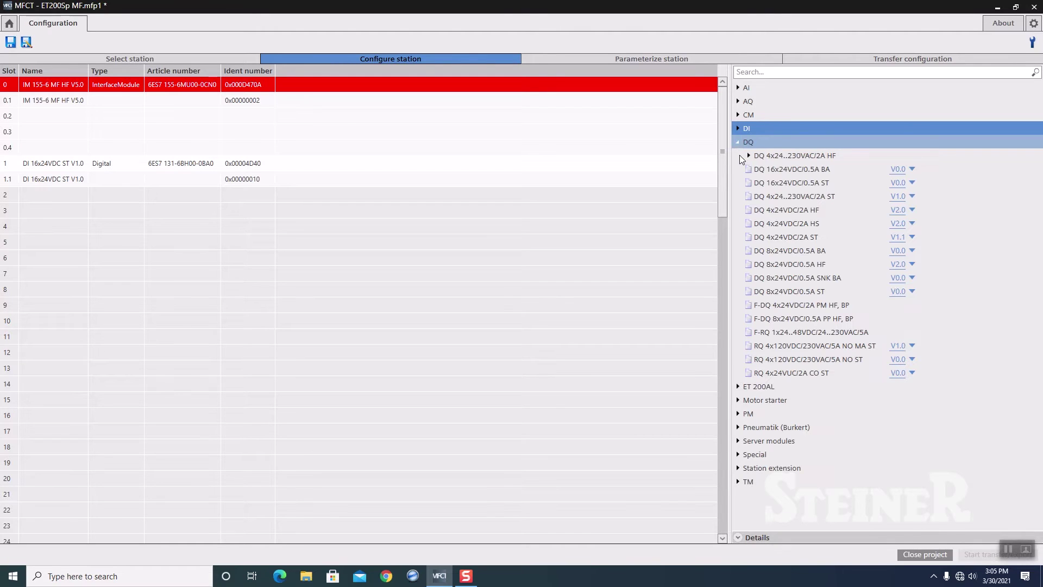
click(856, 183)
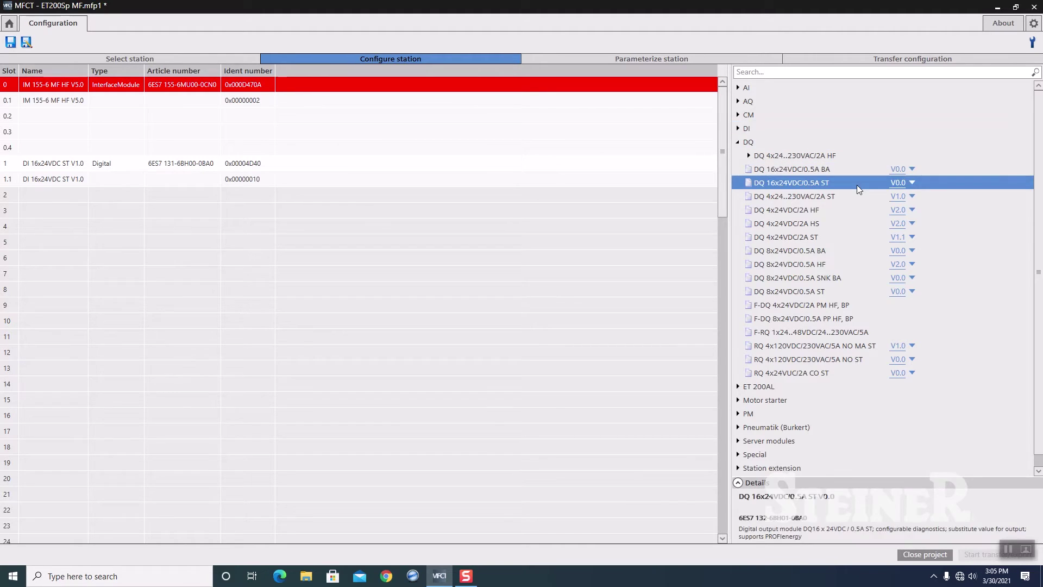
click(913, 183)
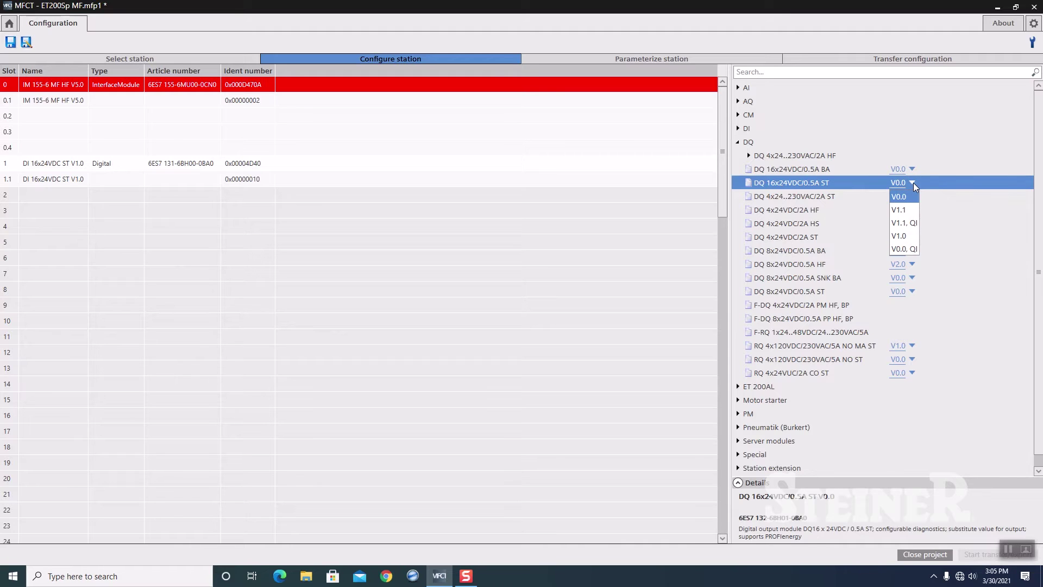
click(903, 236)
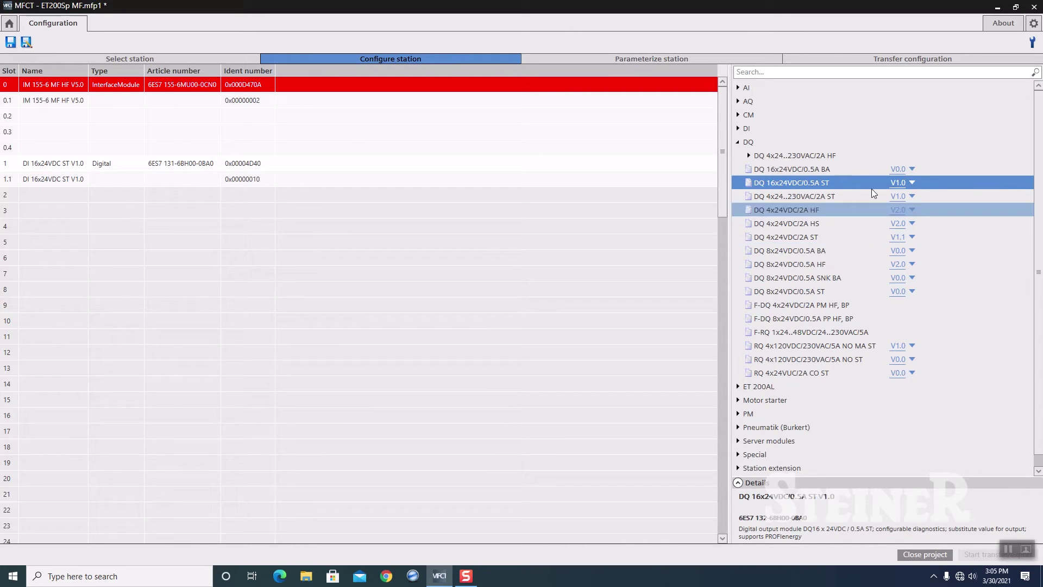
double_click(815, 183)
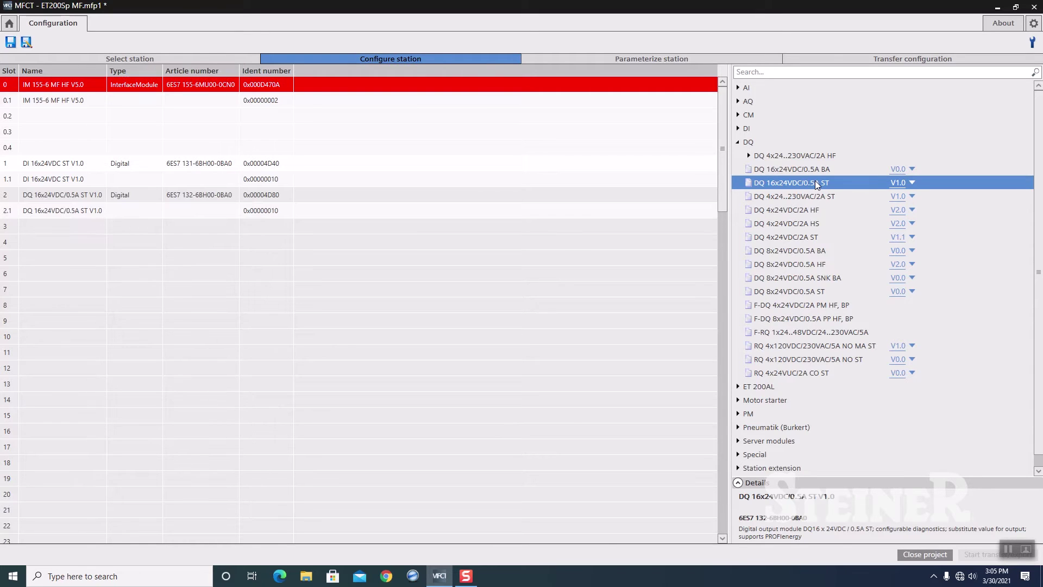
click(737, 142)
- Insert a server module into slot 3 and save the MFCT project
click(738, 211)
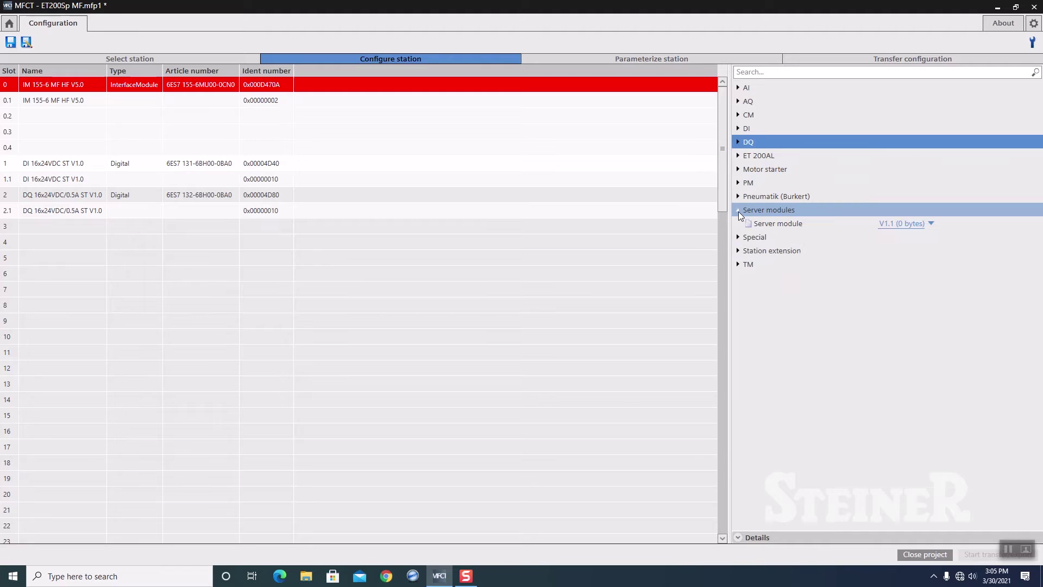
click(788, 227)
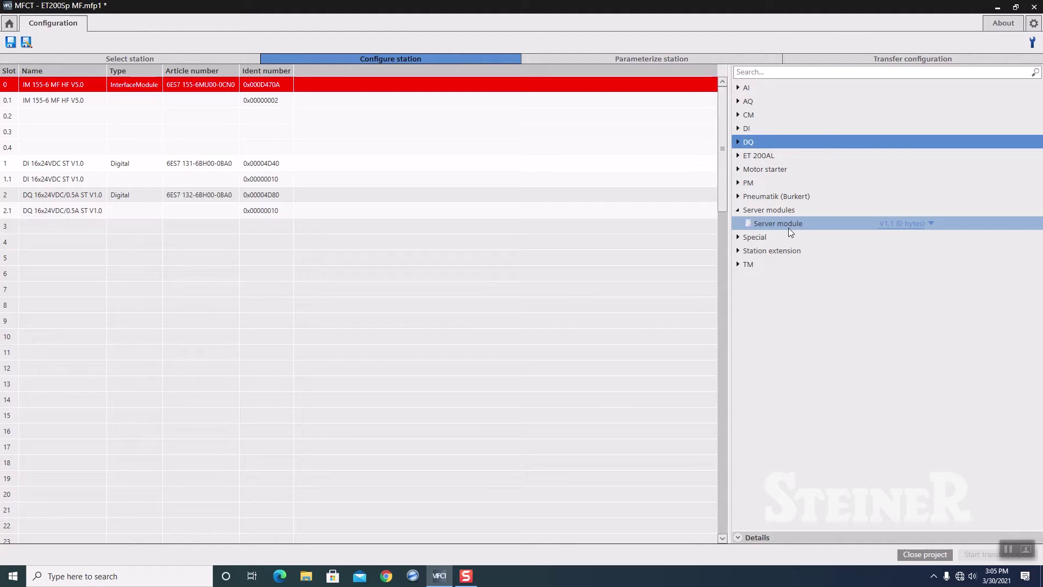
click(355, 243)
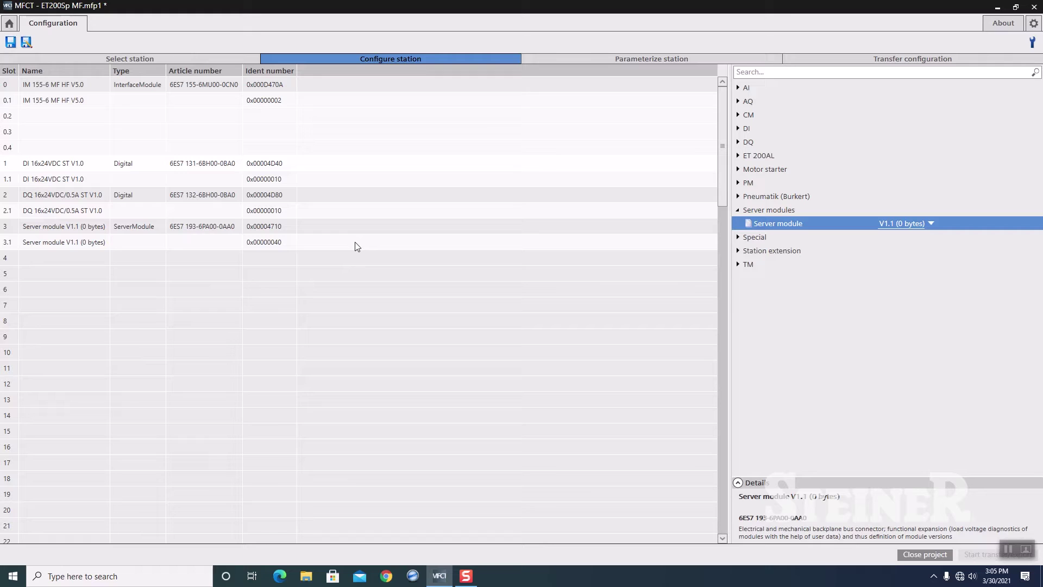
click(11, 43)
- Set the interface module's fieldbus type to EtherNet/IP and keep I/O data alignment at Byte
click(589, 60)
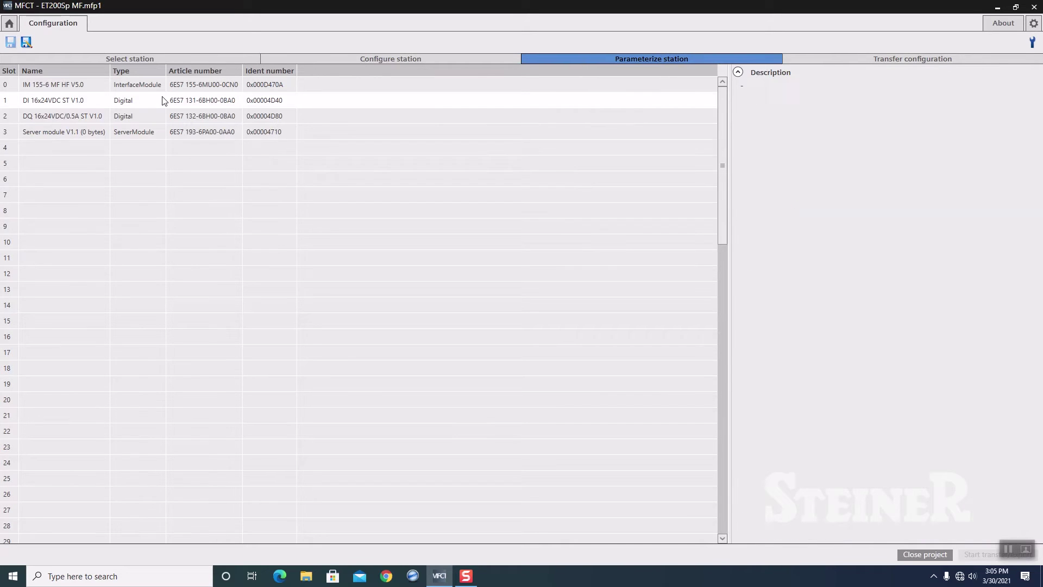
click(96, 85)
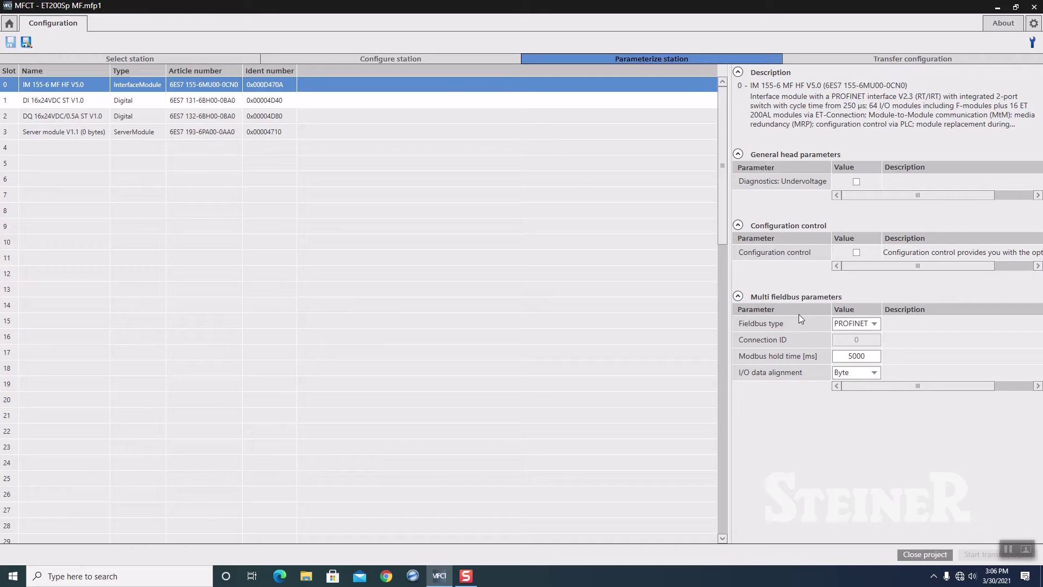
click(874, 325)
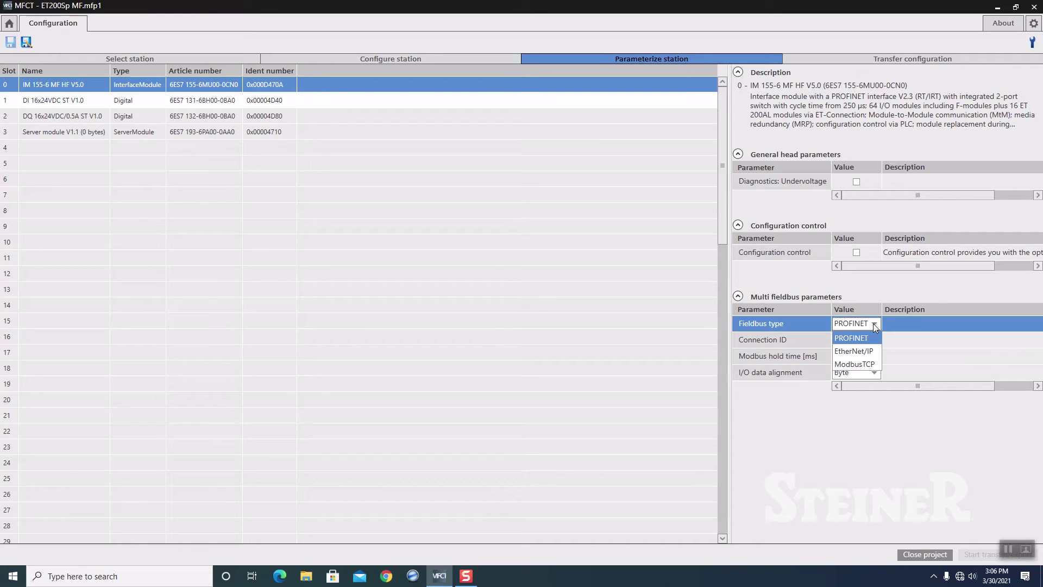
click(875, 351)
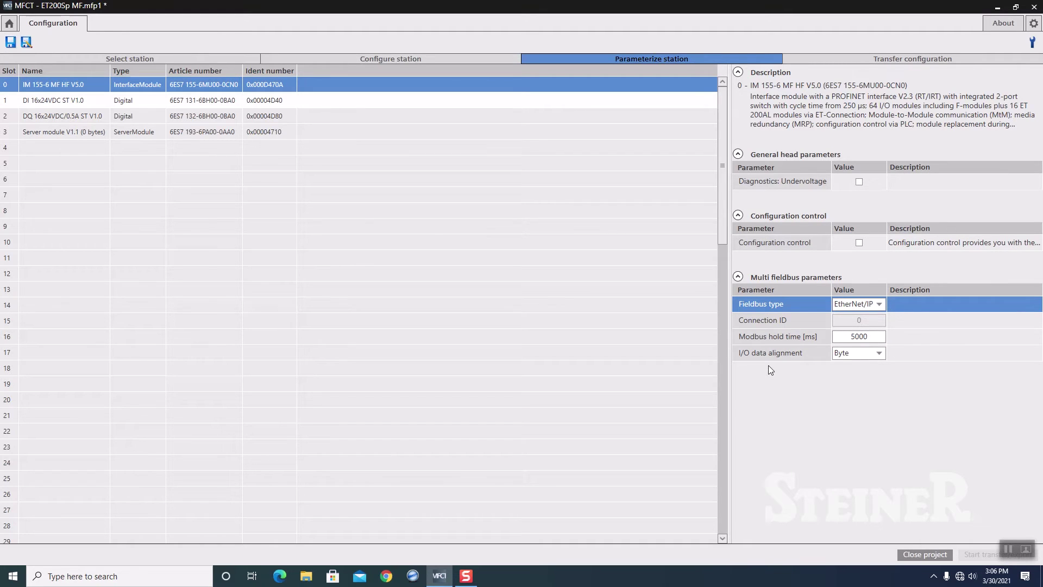
click(880, 354)
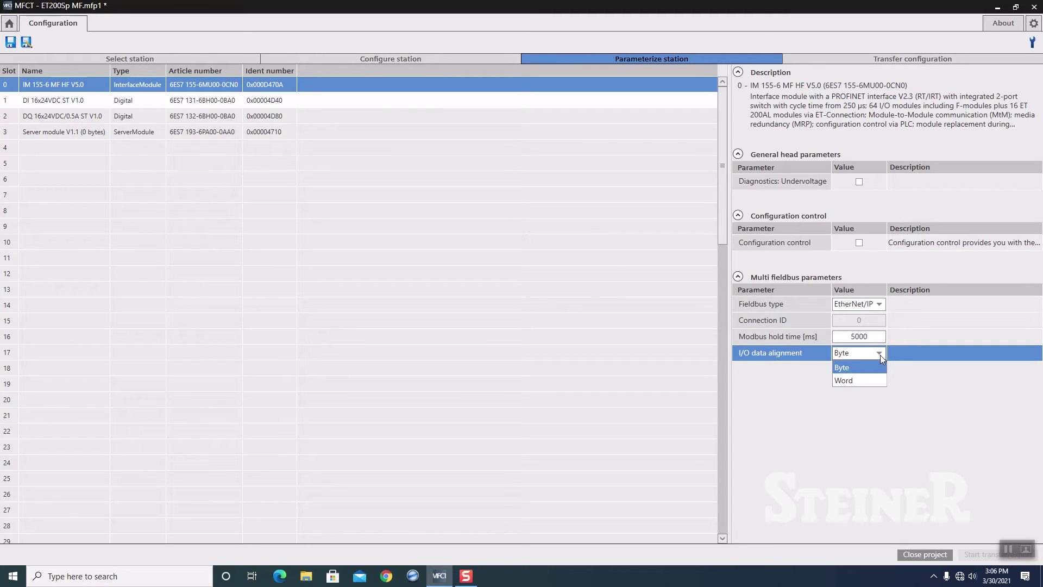
click(879, 367)
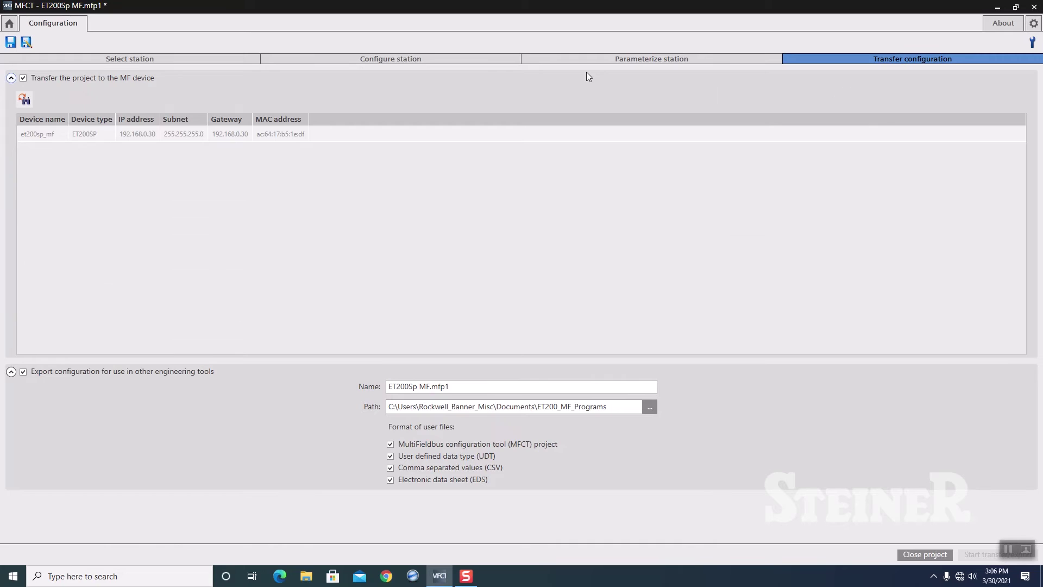
- Rescan the network and select et200sp_mf at 192.168.0.30 as the transfer target
click(27, 103)
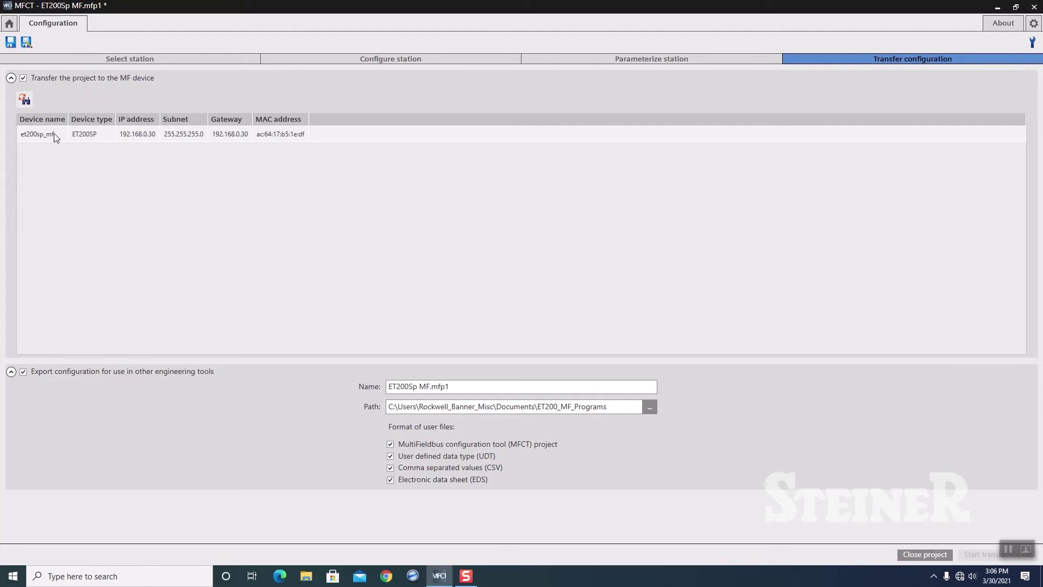
click(53, 131)
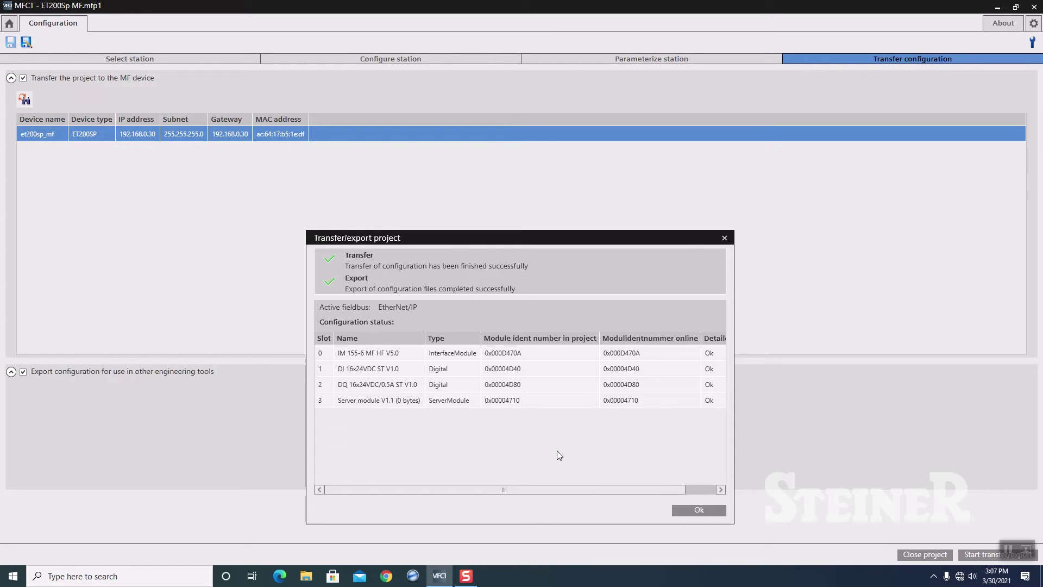
- Acknowledge the successful transfer and export results and close MFCT with Alt+F4
click(698, 510)
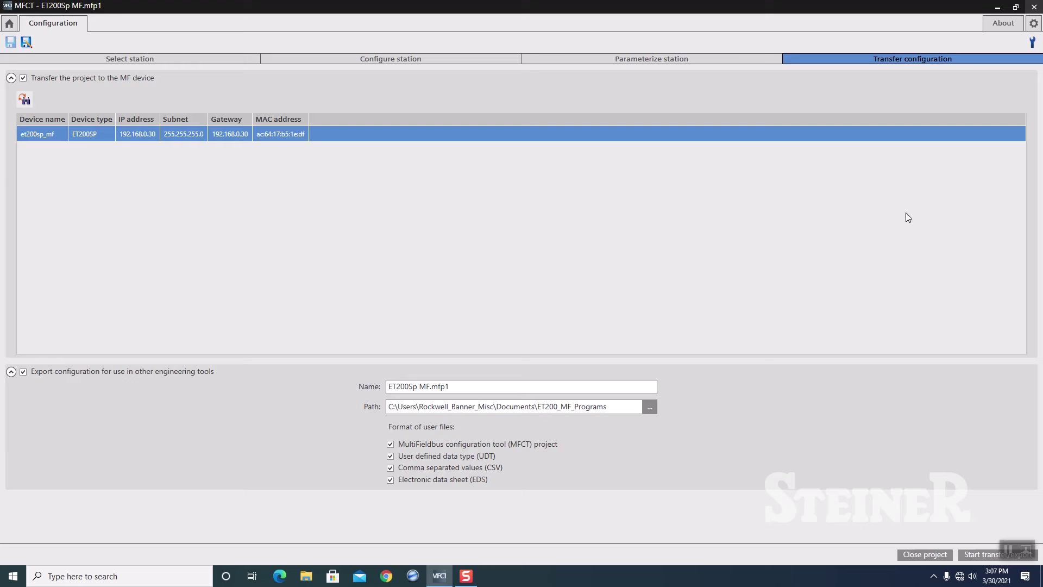
key(alt+F4)
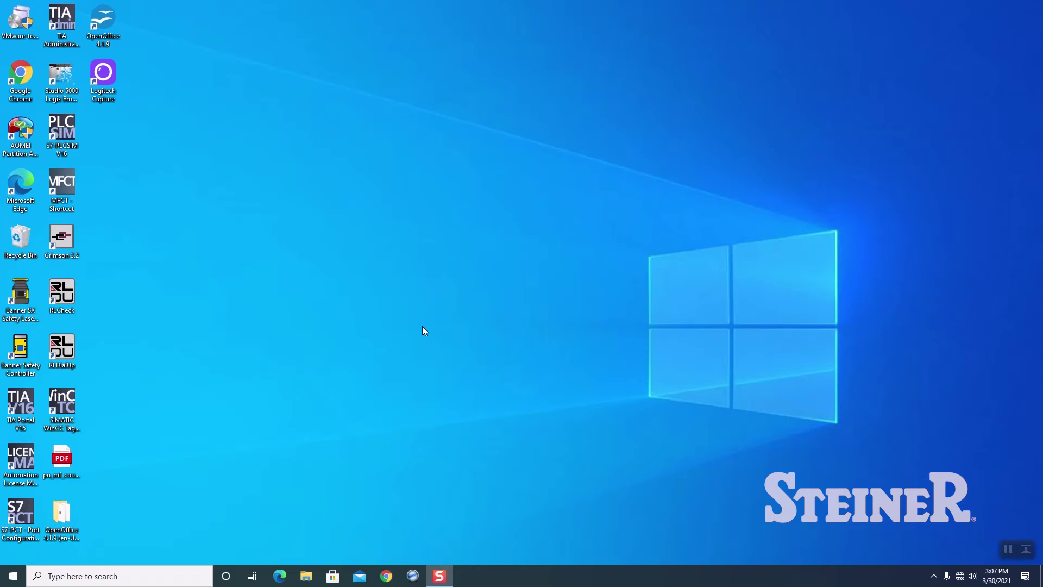
- Restore Logix Designer showing project My_ET200SP_AB and its MainRoutine with the Timer_1 rung
click(413, 575)
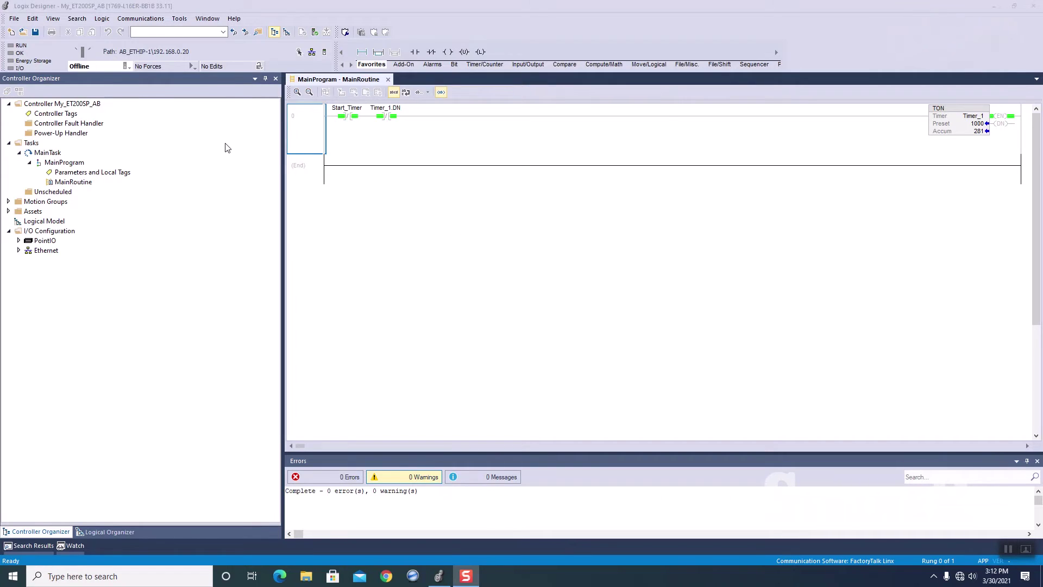
- Launch the EDS Hardware Installation Tool from the Tools menu
click(180, 18)
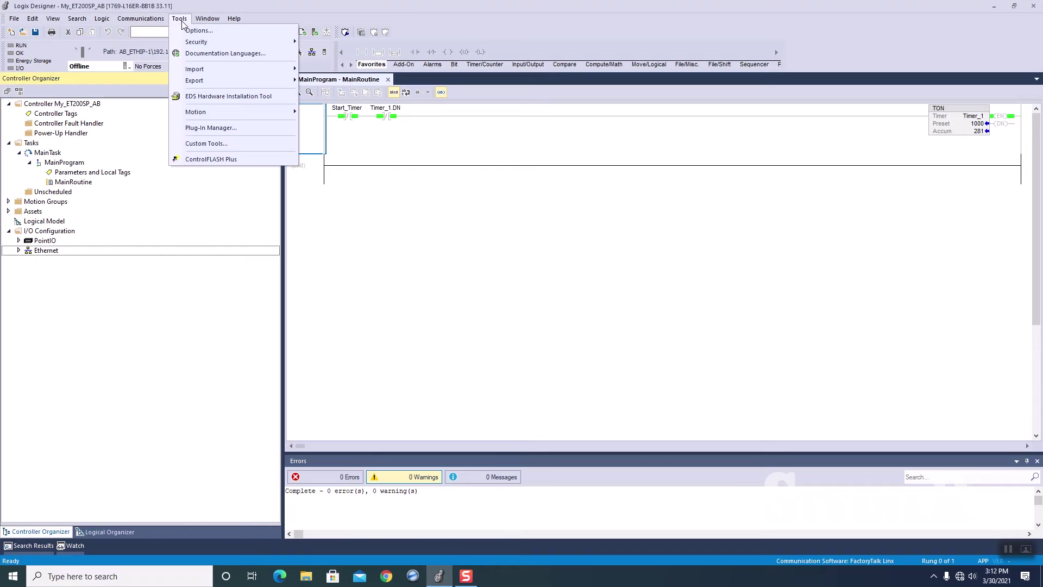
click(205, 101)
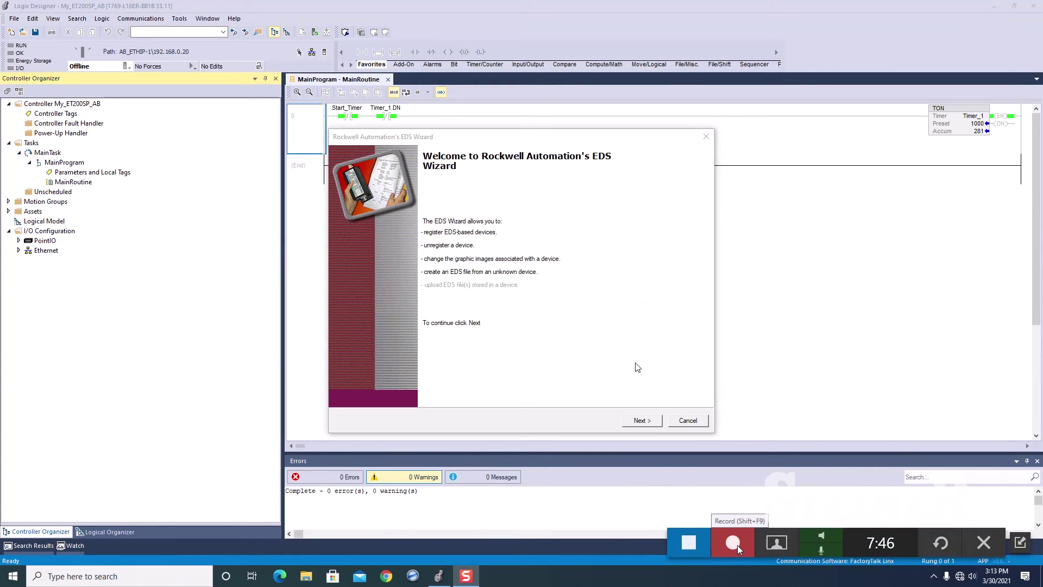
- Register the ET200Sp MF.eds file in the EDS Wizard, installing the ET 200SP MF V5.0 device
click(645, 422)
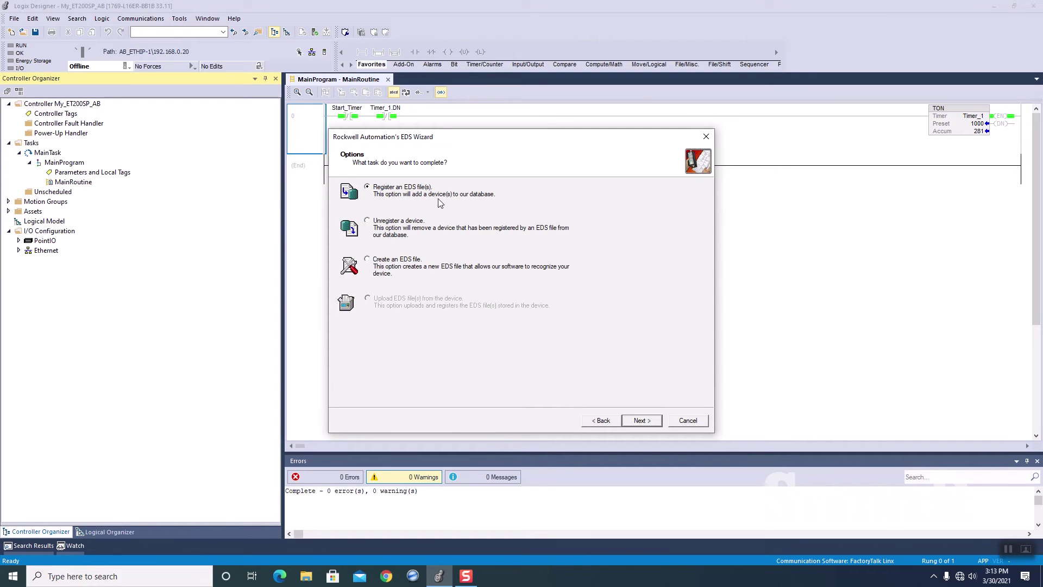
click(641, 422)
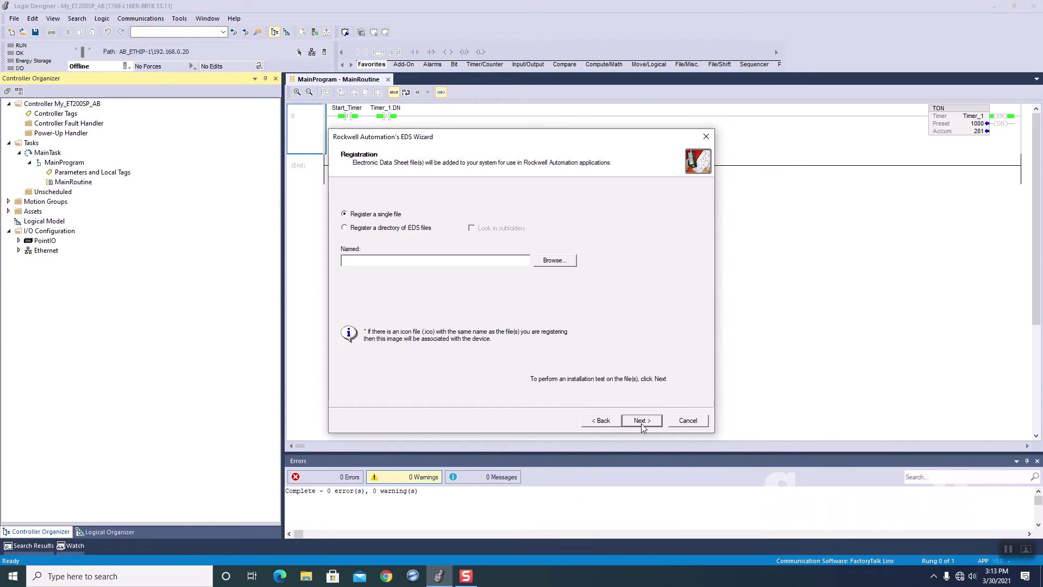
click(557, 261)
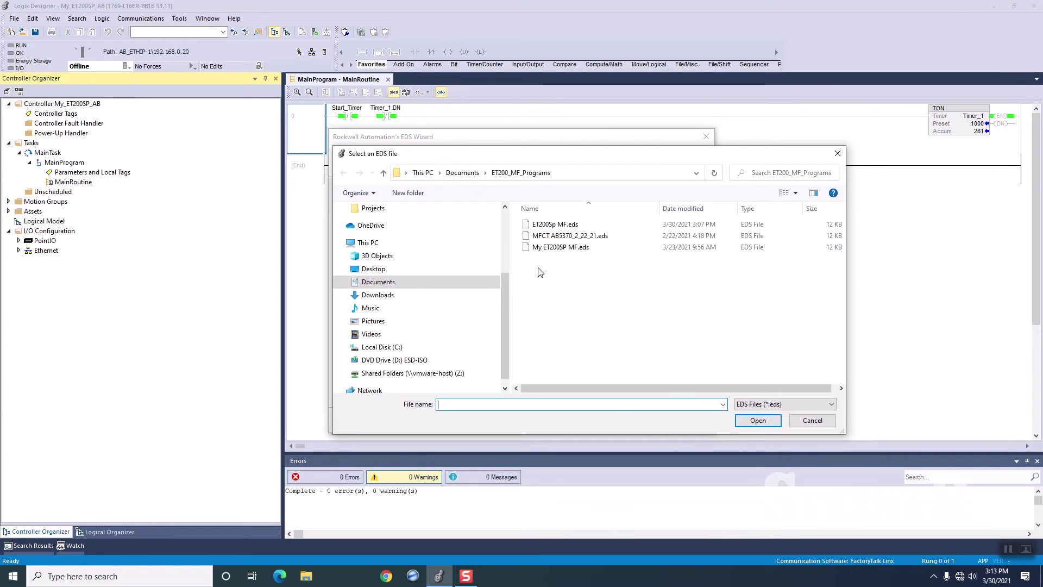
click(550, 229)
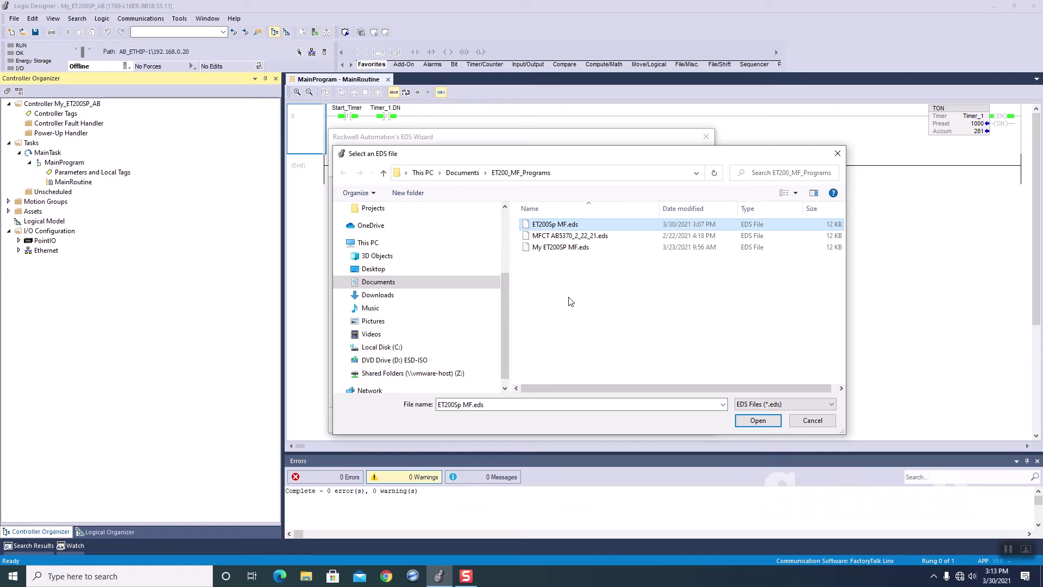
click(758, 422)
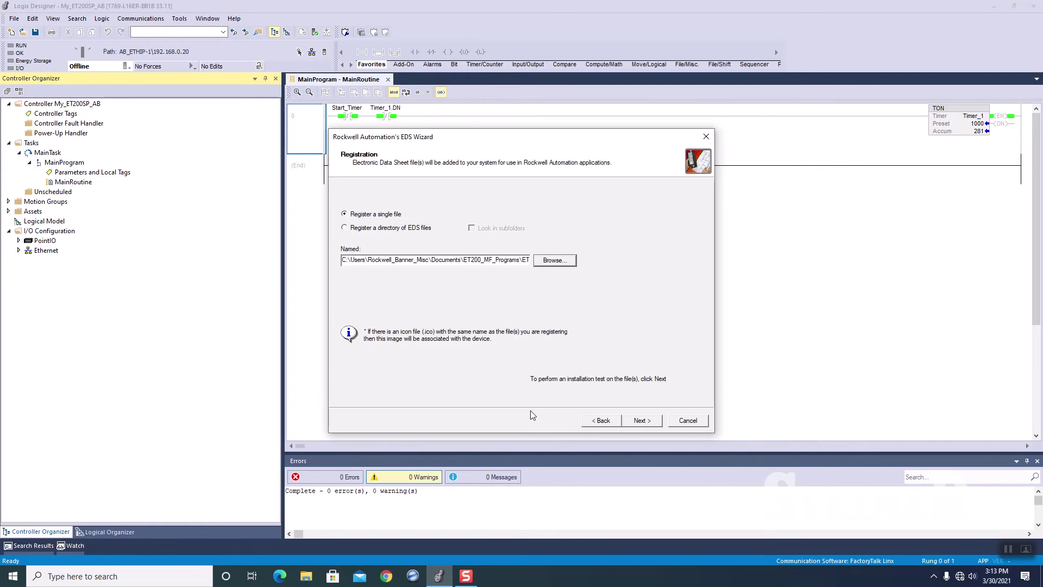
click(641, 421)
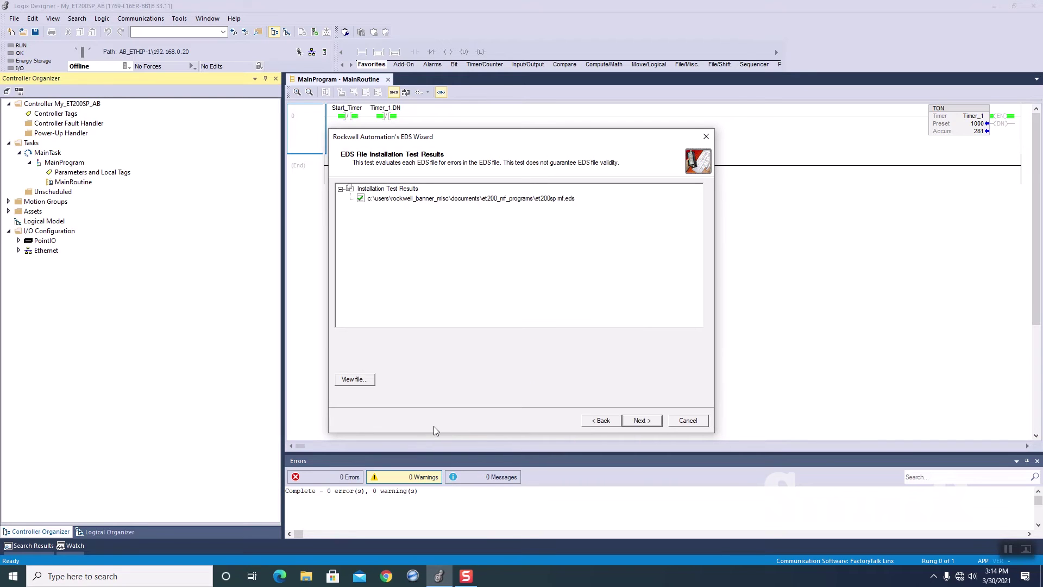
click(648, 422)
click(648, 421)
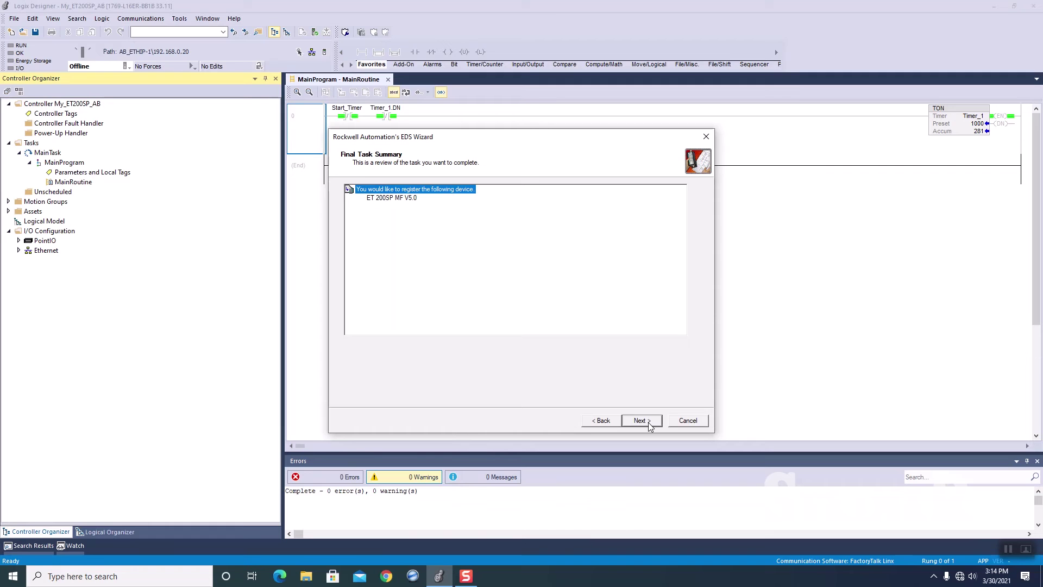
click(647, 422)
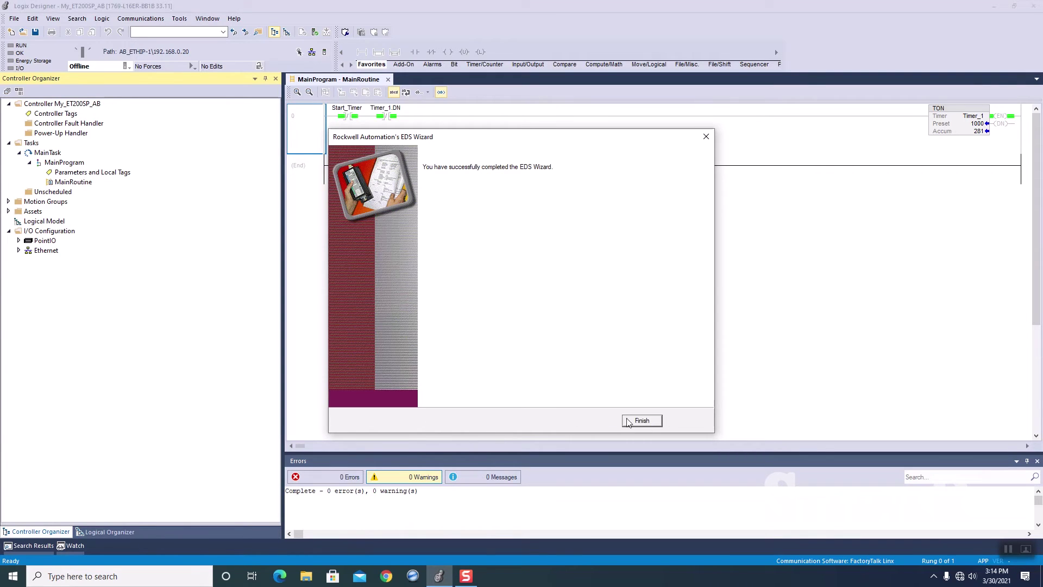
click(646, 422)
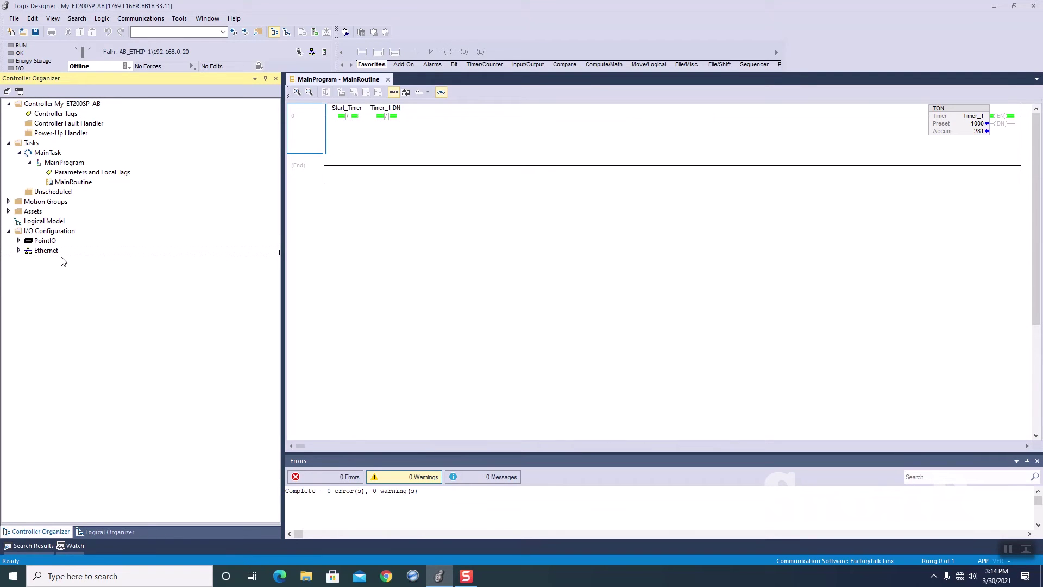
- Start adding a new module under the Ethernet network in I/O configuration
click(46, 251)
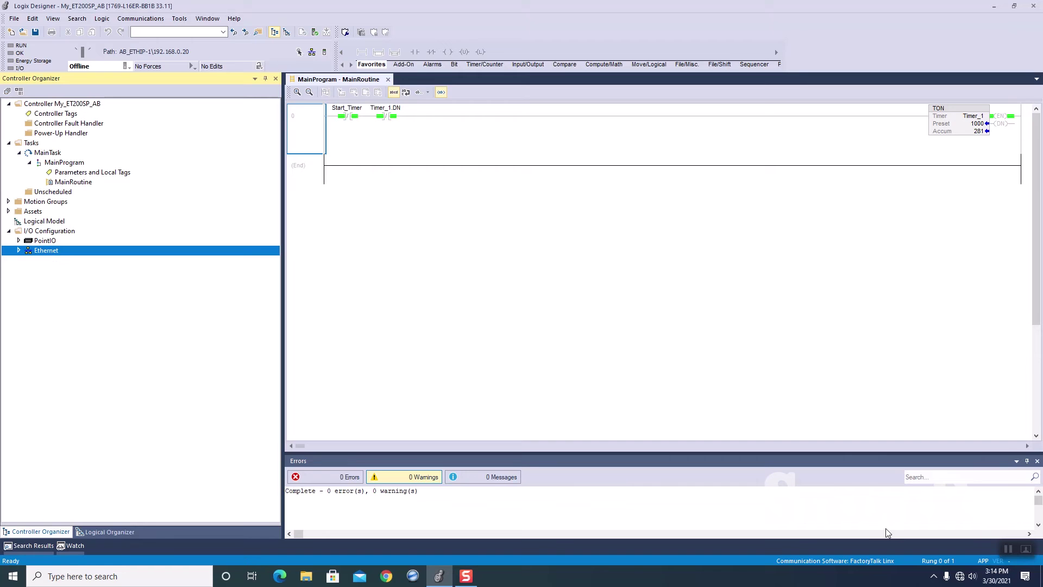
right_click(56, 250)
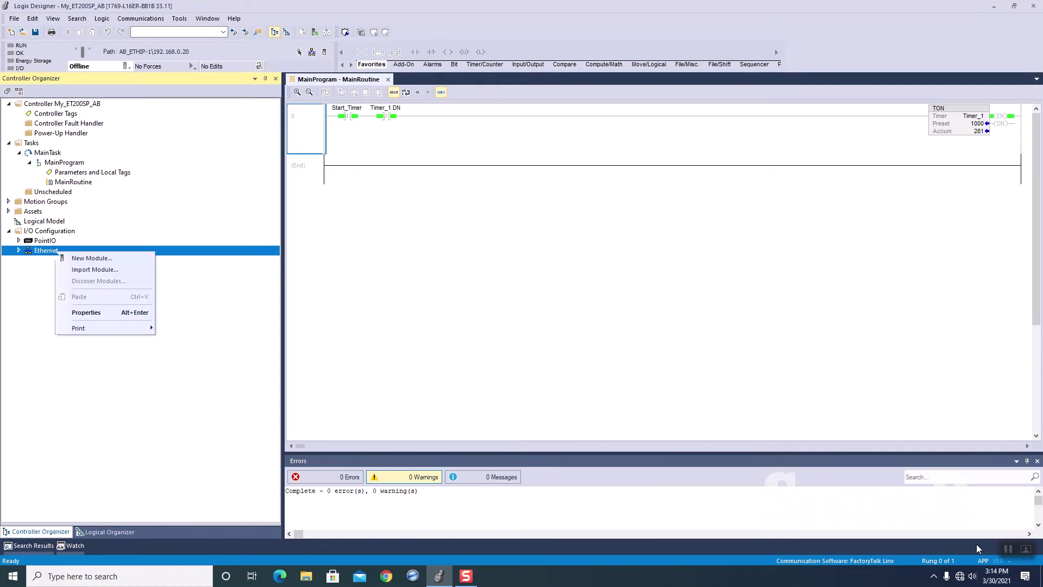
click(87, 259)
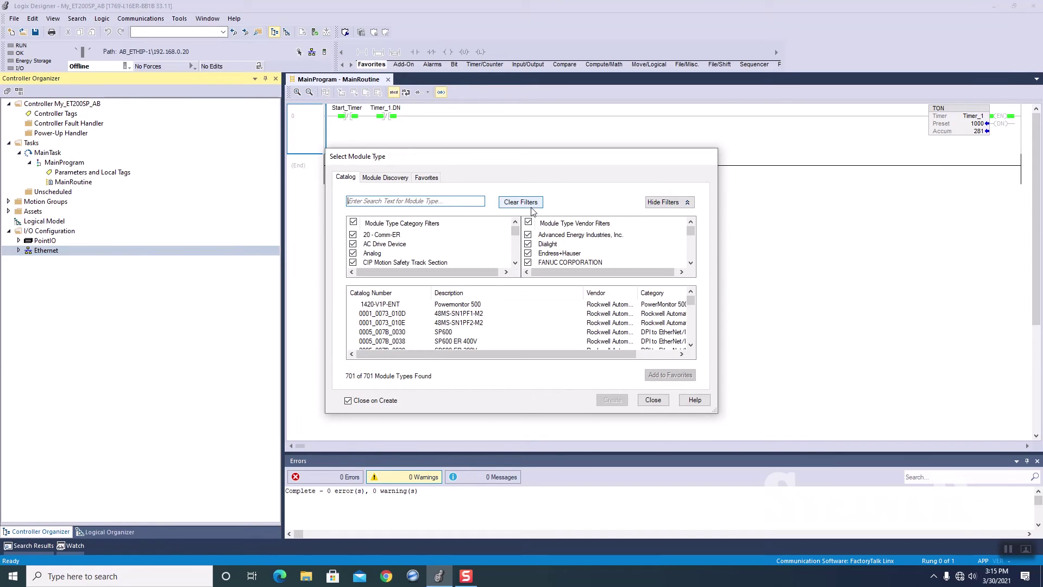
- Filter the module catalog to Siemens AG and select the 6ES7 155-6MU00-0CN0 ET 200SP MF V5.0
click(520, 202)
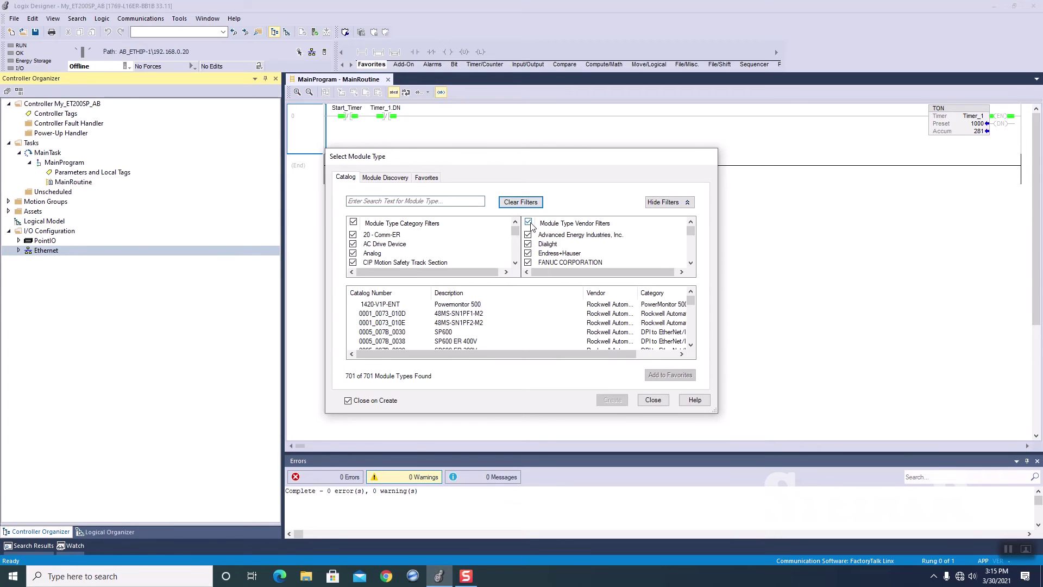
click(528, 223)
drag(691, 234, 691, 256)
click(528, 244)
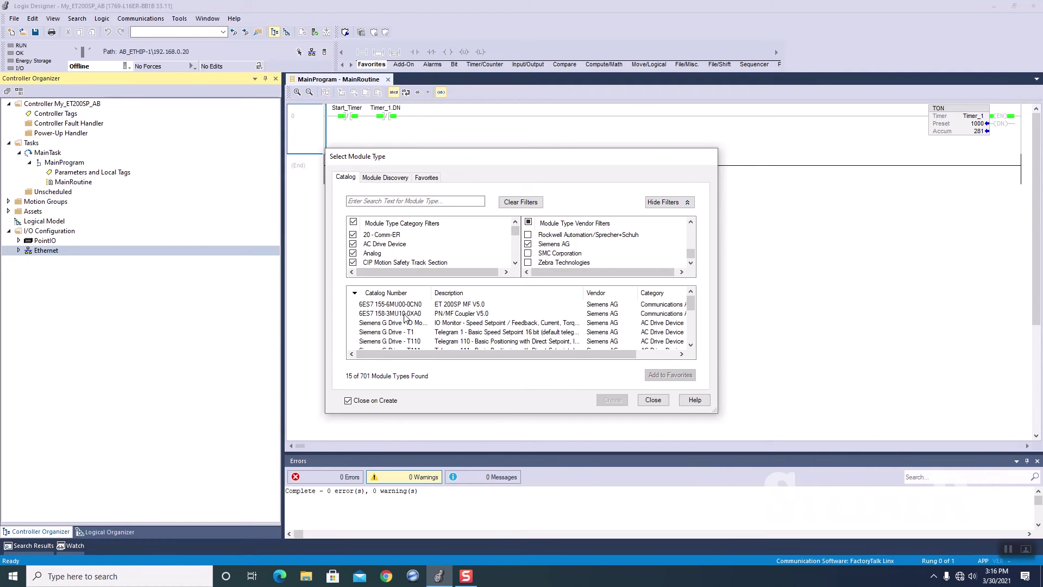
click(382, 305)
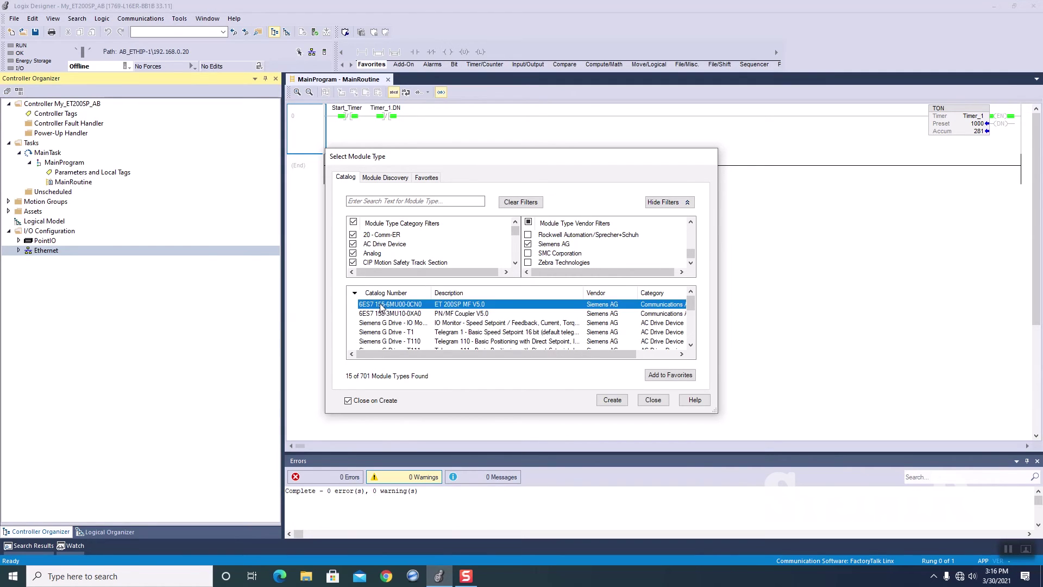
- Create the module named ET200SP_MF with IP address 192.168.0.30
click(620, 401)
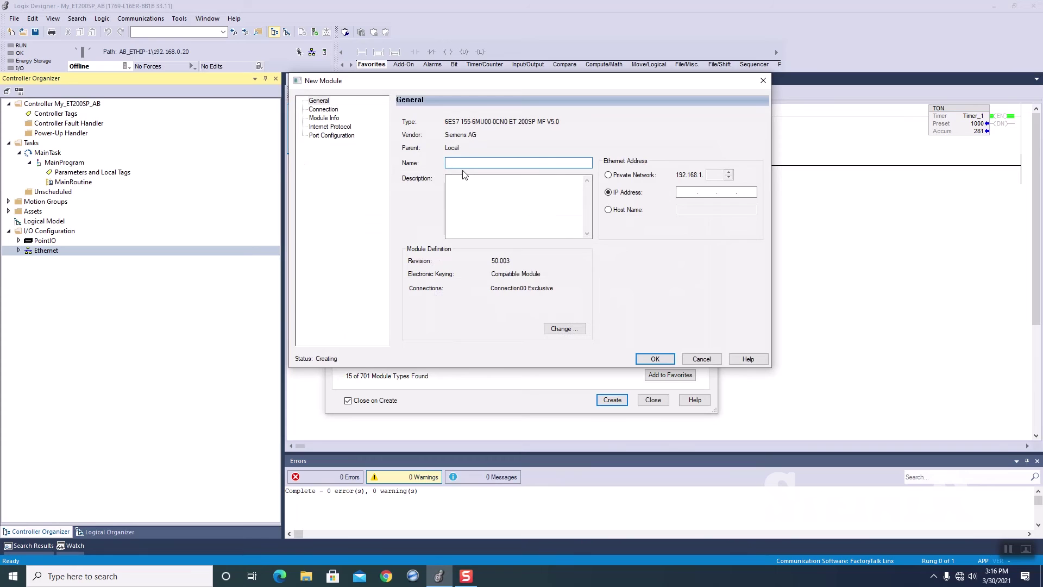
text(ET200)
text(SP_M)
text(1921680)
text(30)
click(656, 358)
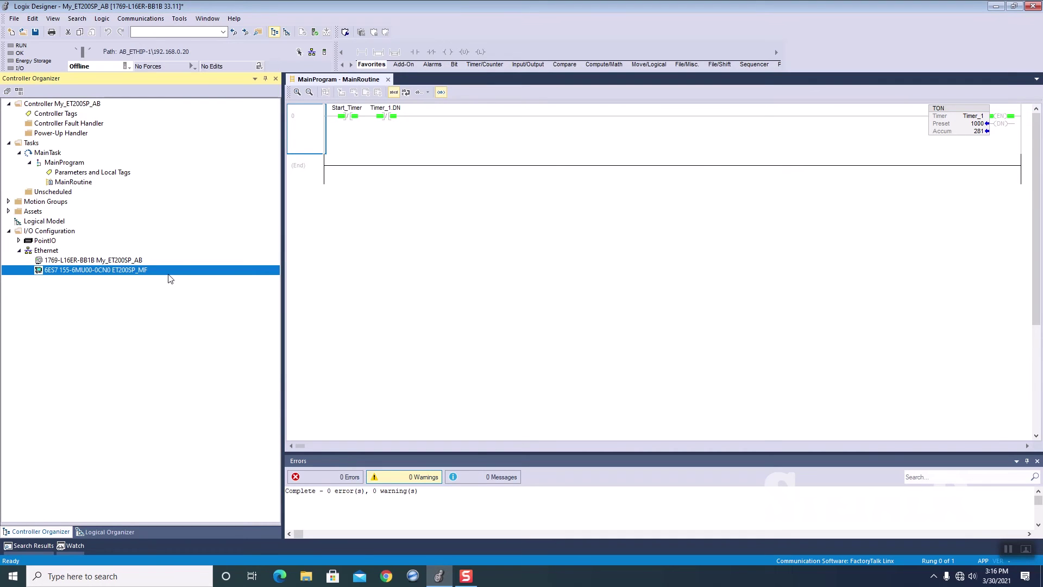
- Save the project and open the Controller Tags editor
click(34, 32)
click(102, 18)
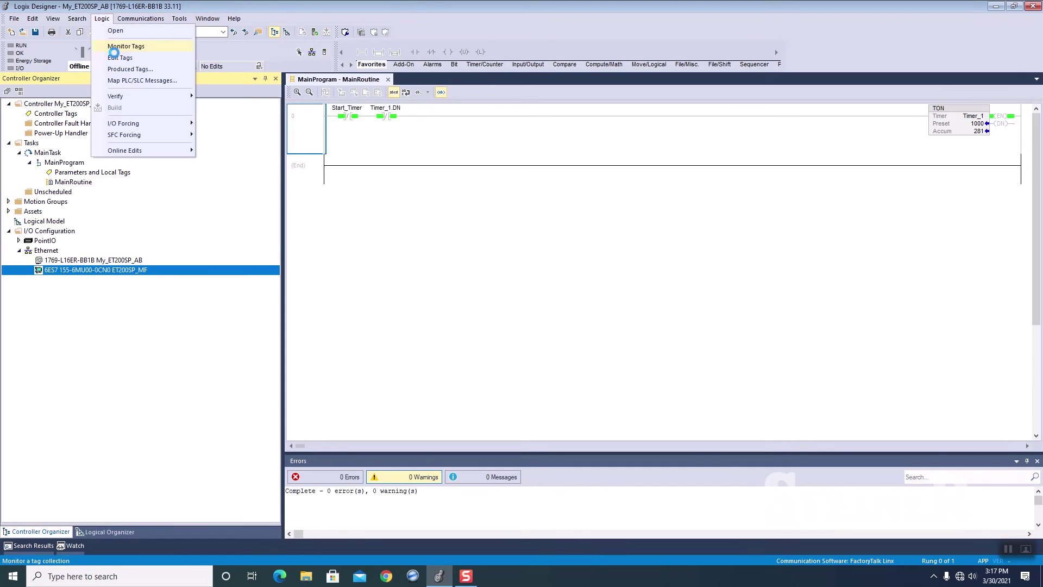
click(116, 59)
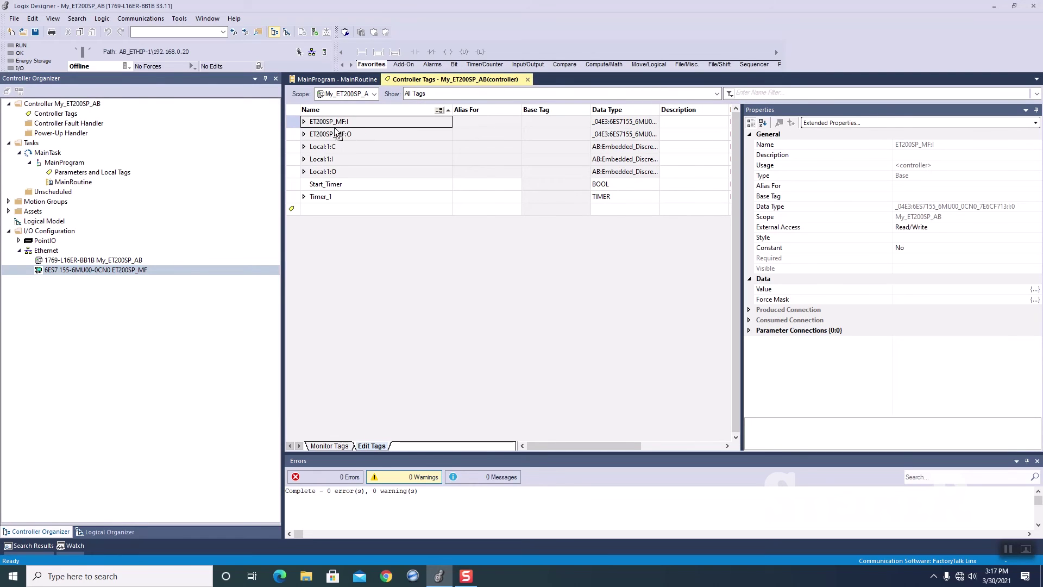
- Review the ET200SP_MF:I data, then expand ET200SP_MF:O to show its Data array
click(304, 122)
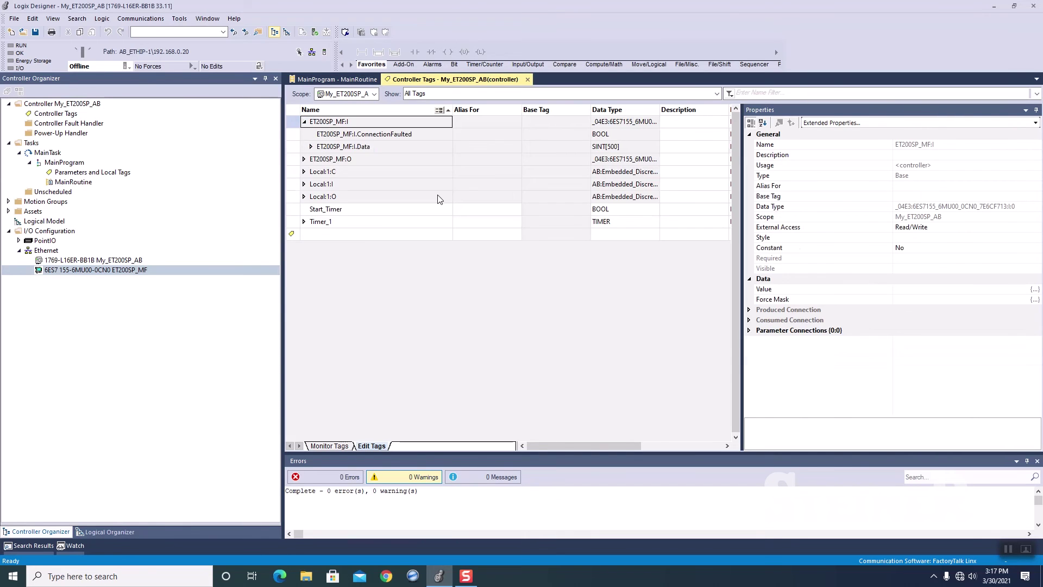
click(311, 147)
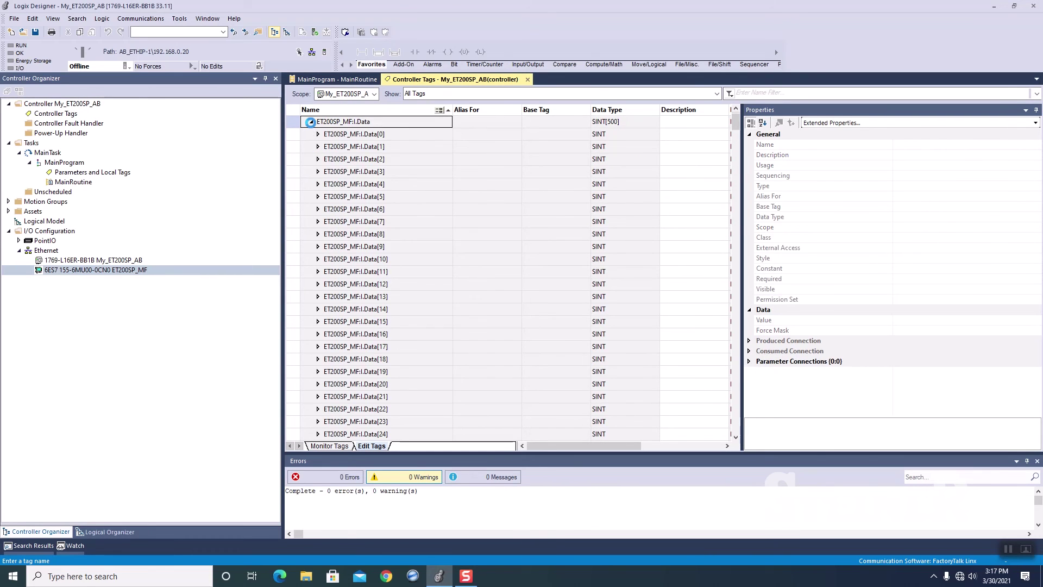
click(311, 122)
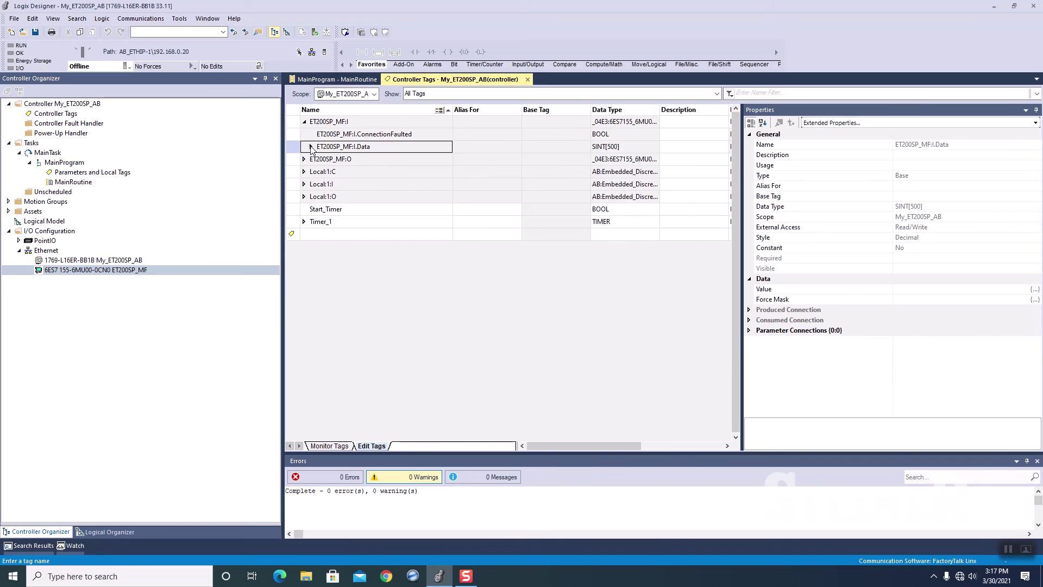
click(305, 121)
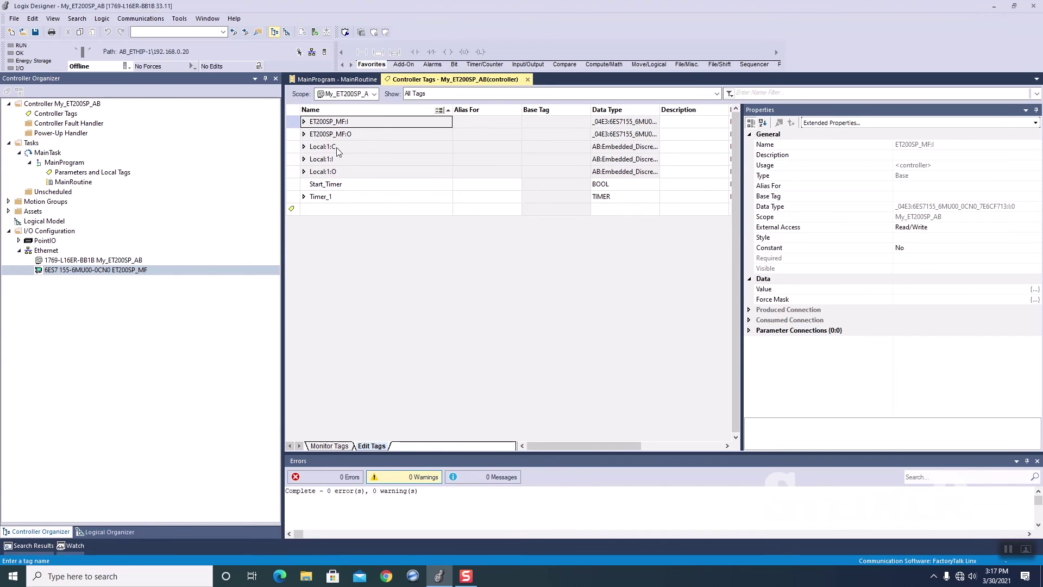
click(303, 134)
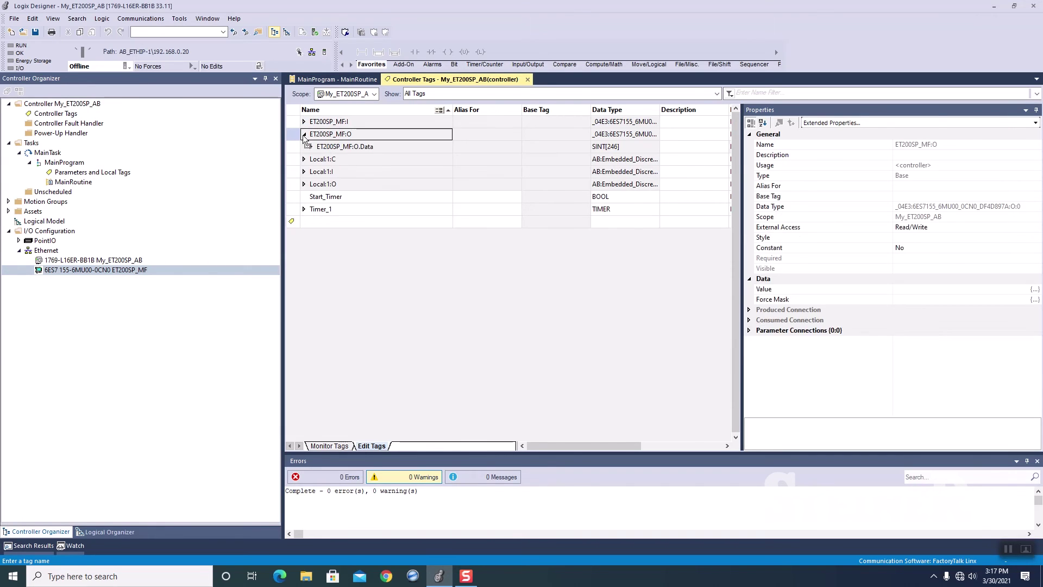
- Add rung 1 to MainRoutine with a MOV instruction
click(305, 80)
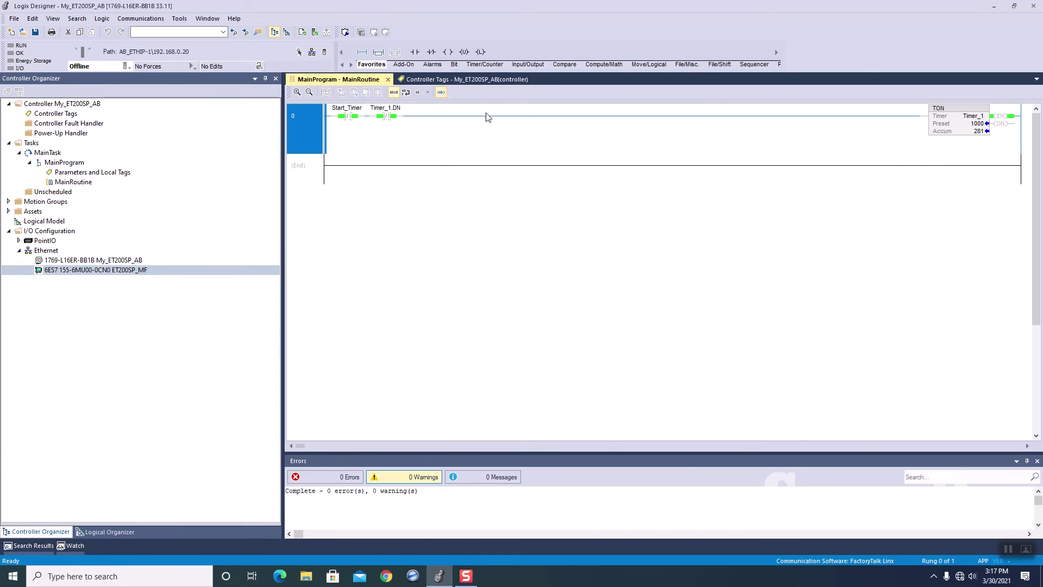
right_click(312, 141)
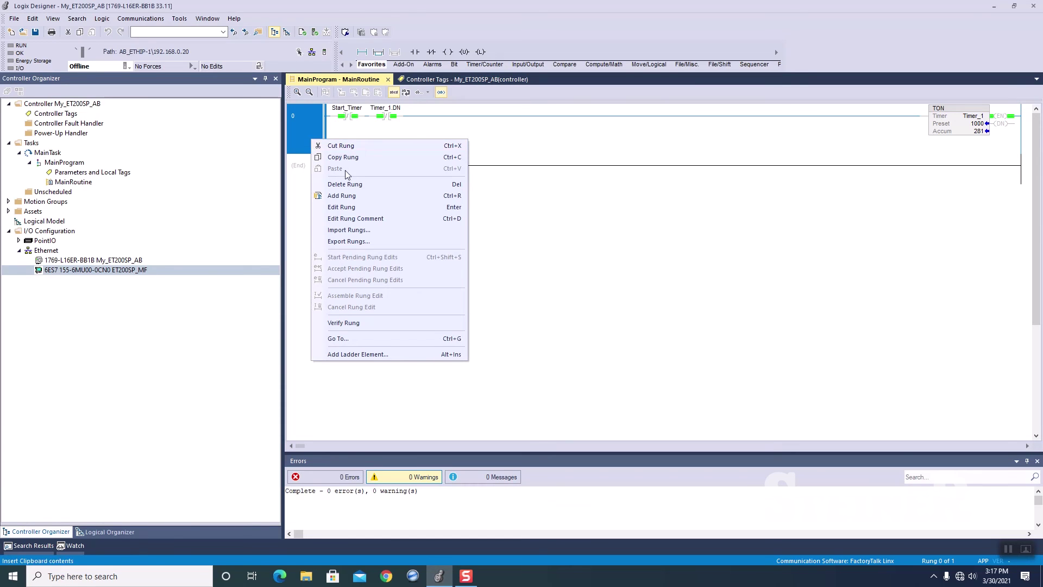
click(348, 197)
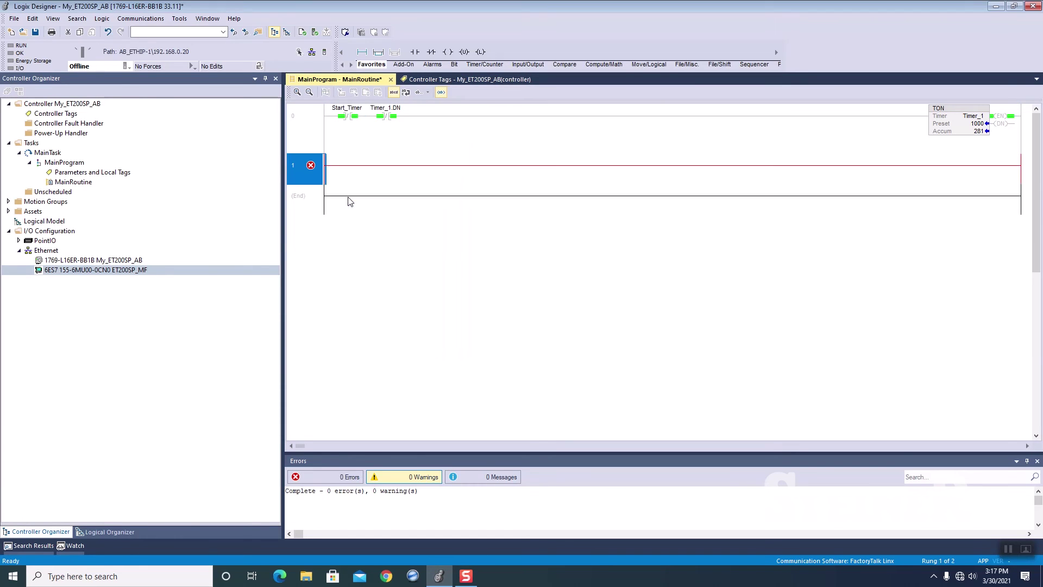
click(654, 66)
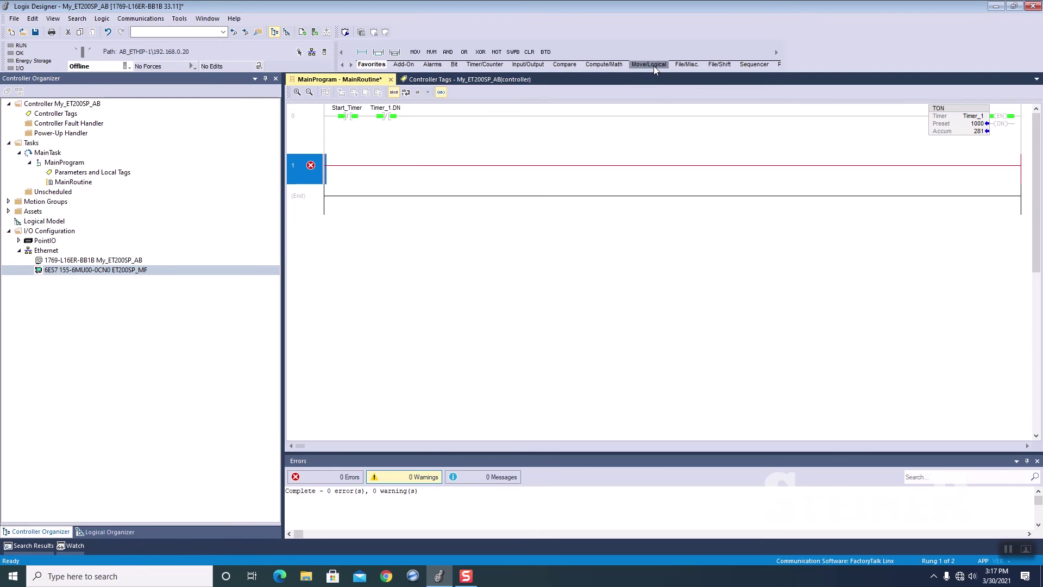
click(415, 52)
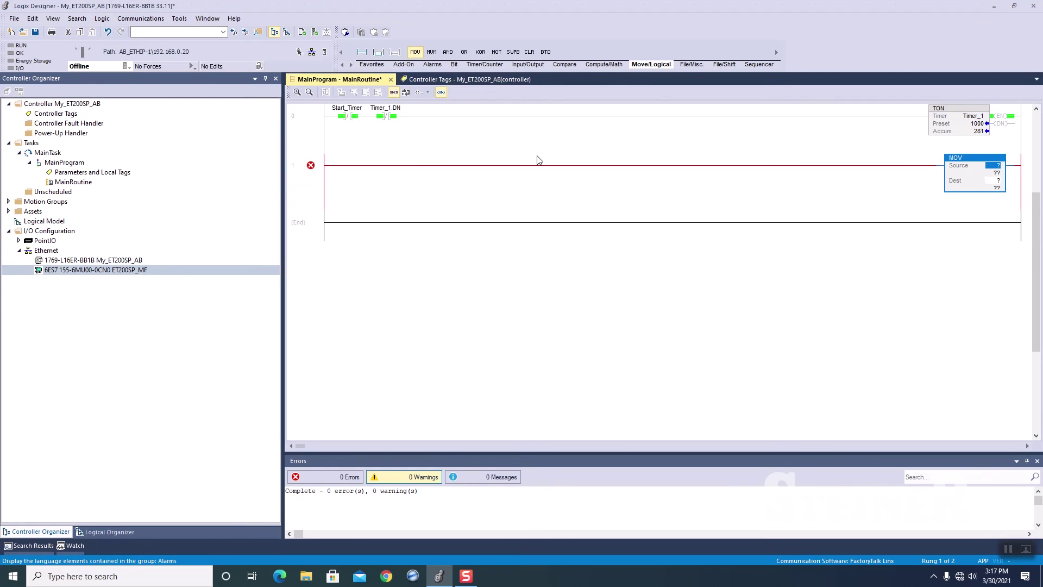
- Set the MOV source to Timer_1.ACC
double_click(1000, 166)
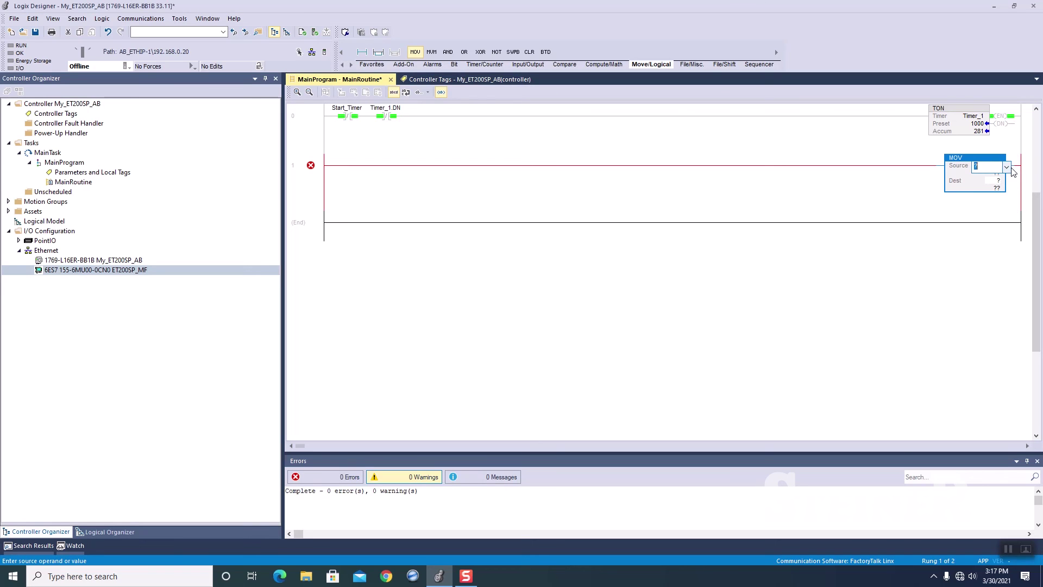
click(1006, 169)
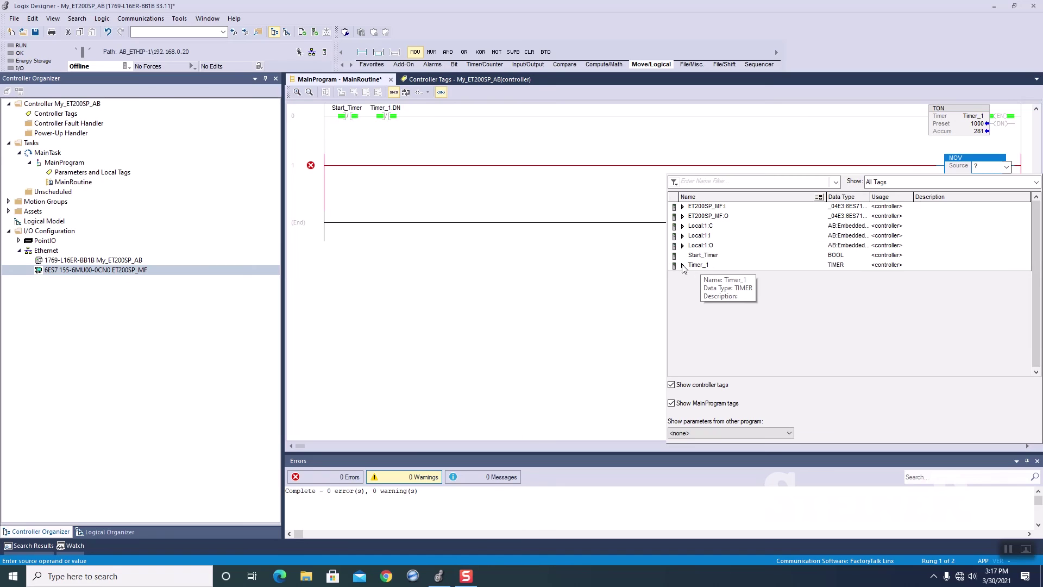
click(682, 265)
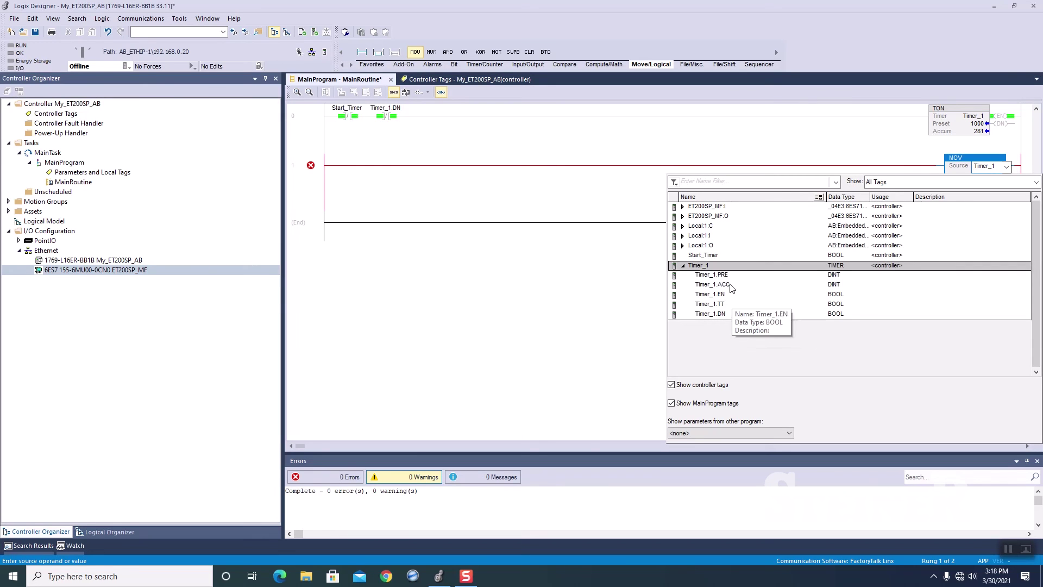
click(728, 284)
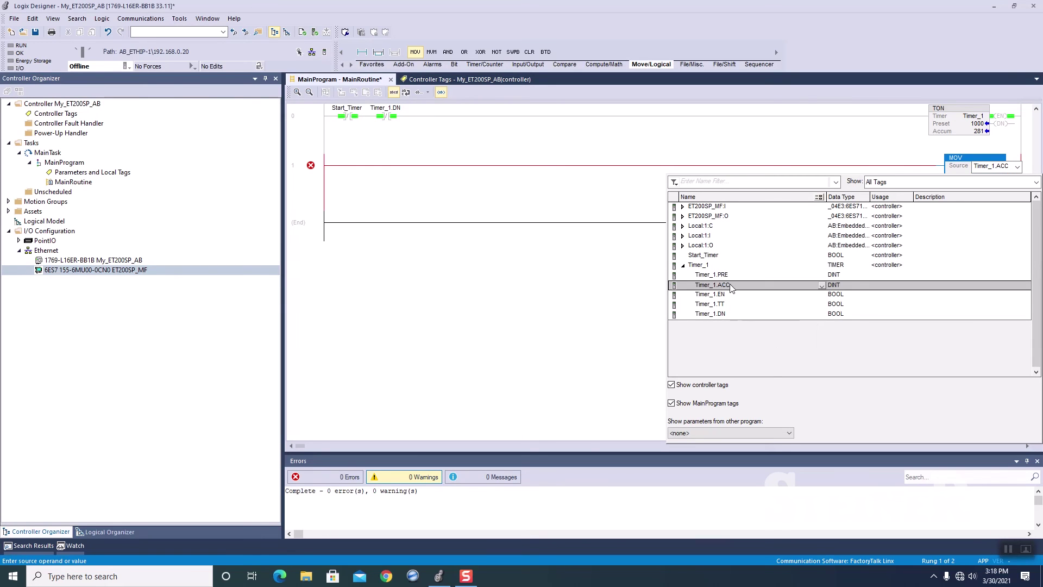
double_click(730, 285)
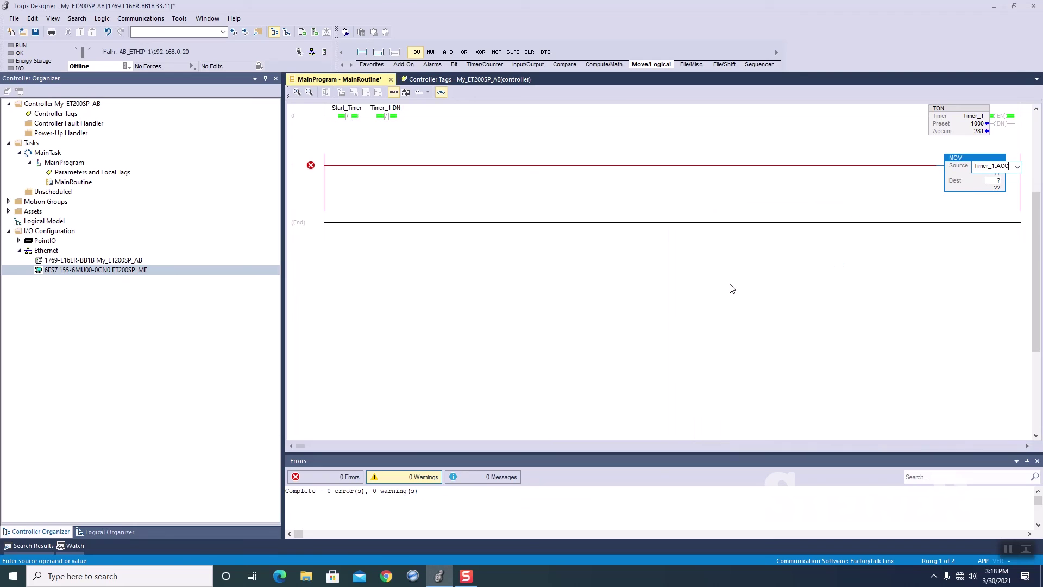
click(972, 190)
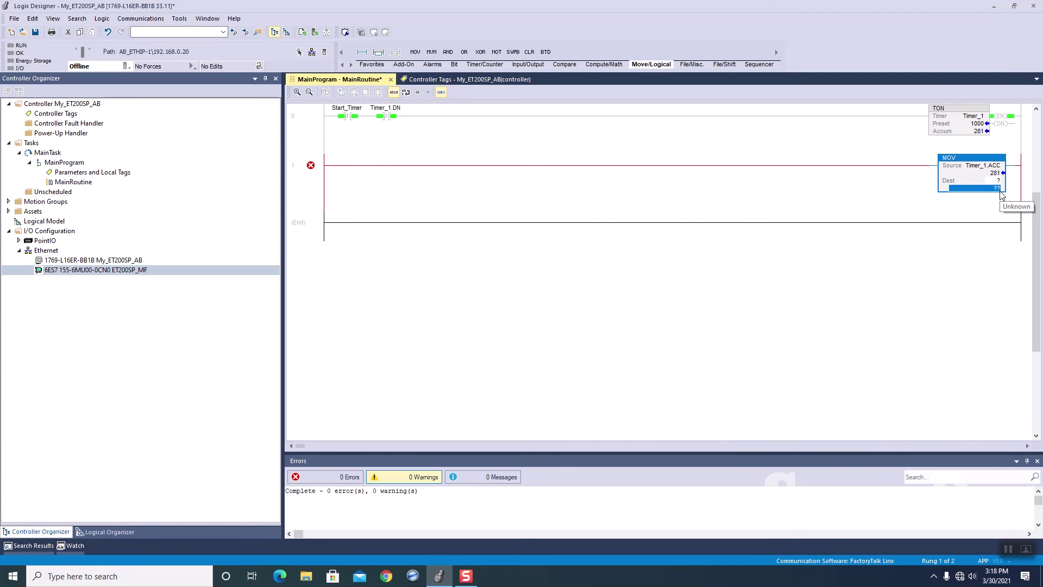
- Set the MOV destination to ET200SP_MF:O.Data[0]
double_click(998, 182)
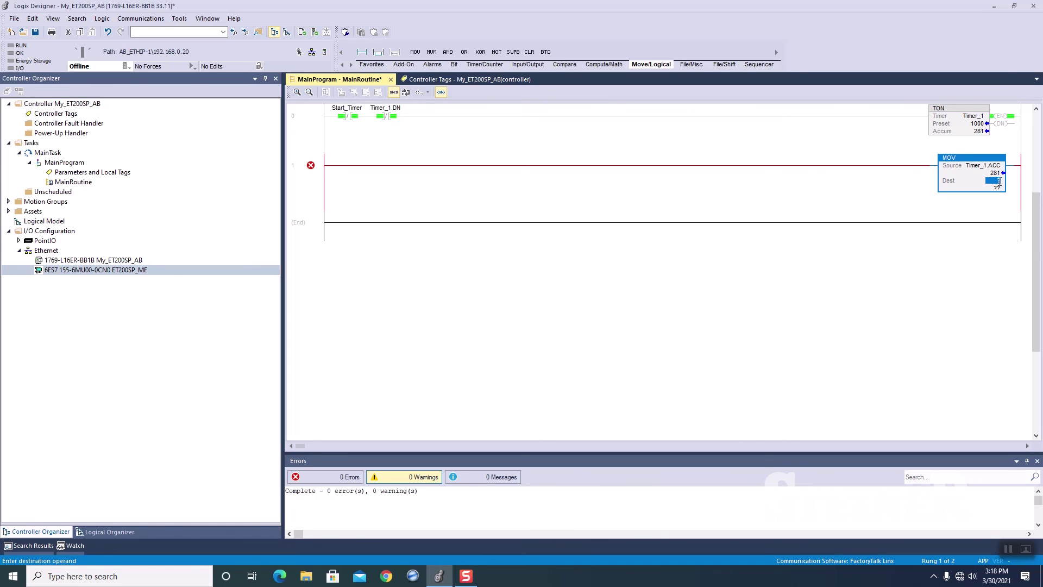
double_click(998, 183)
click(1006, 183)
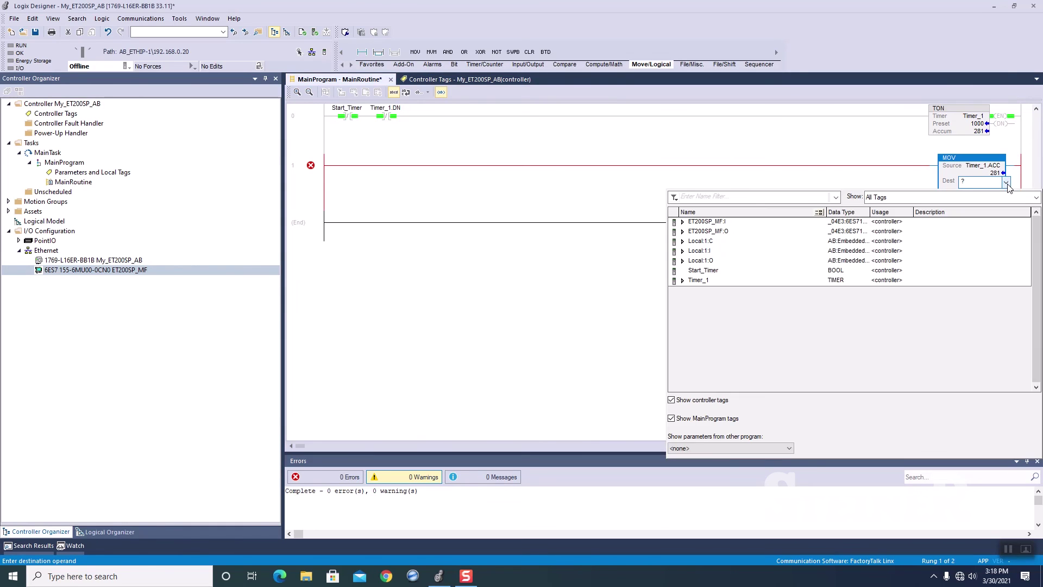
click(683, 231)
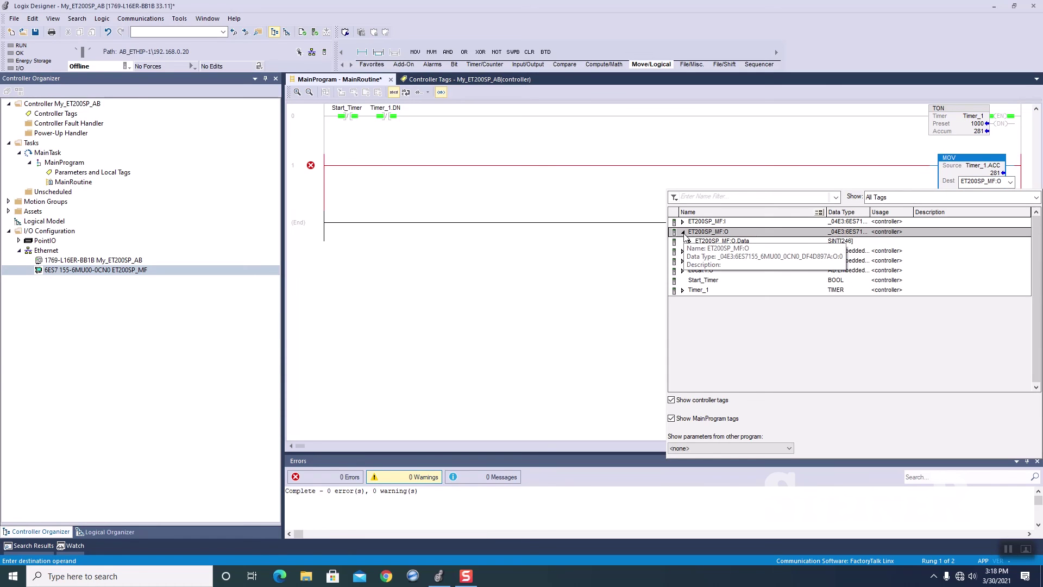
click(688, 241)
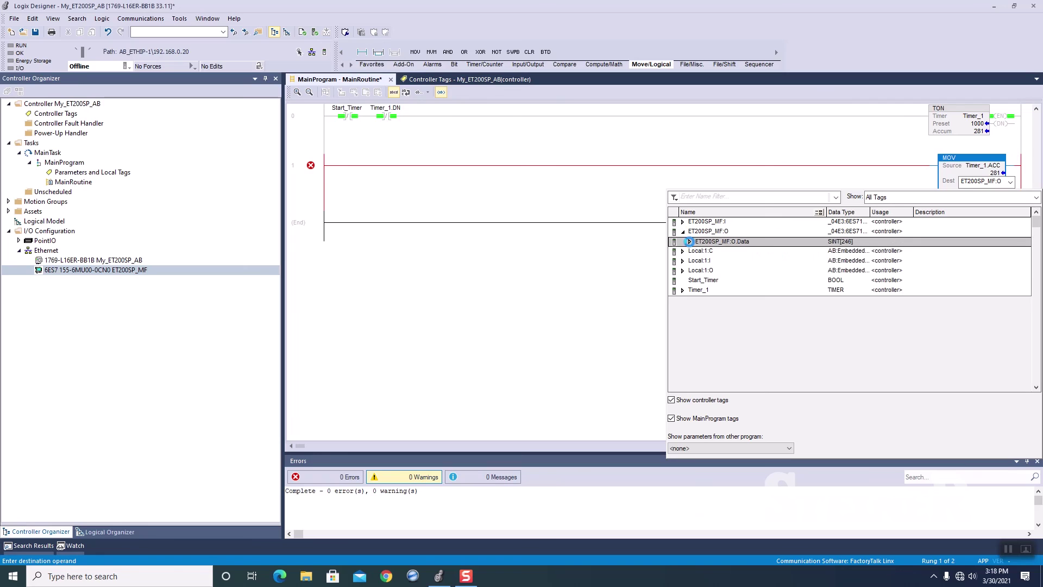
click(689, 241)
click(750, 252)
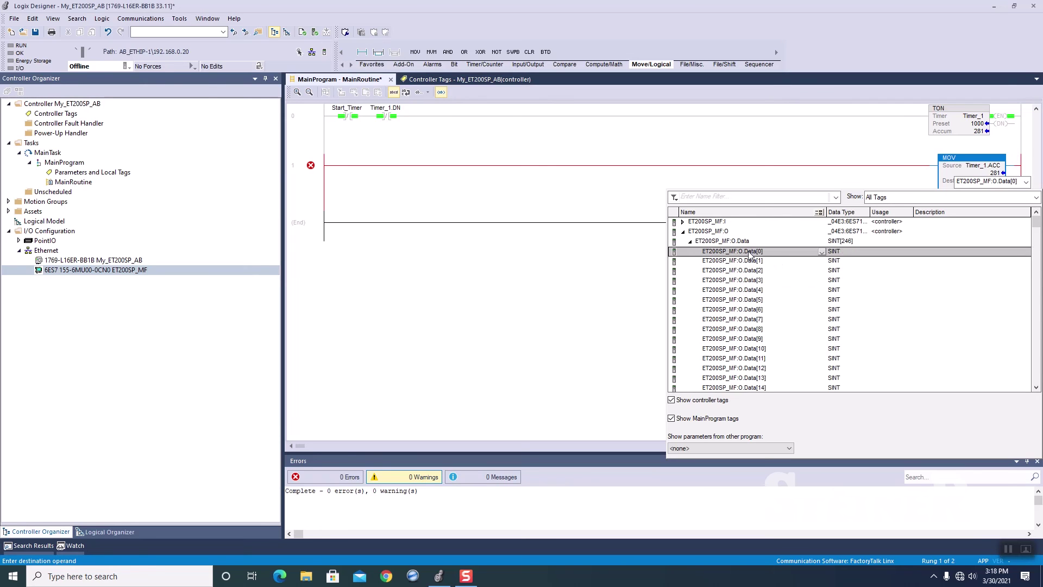
click(750, 254)
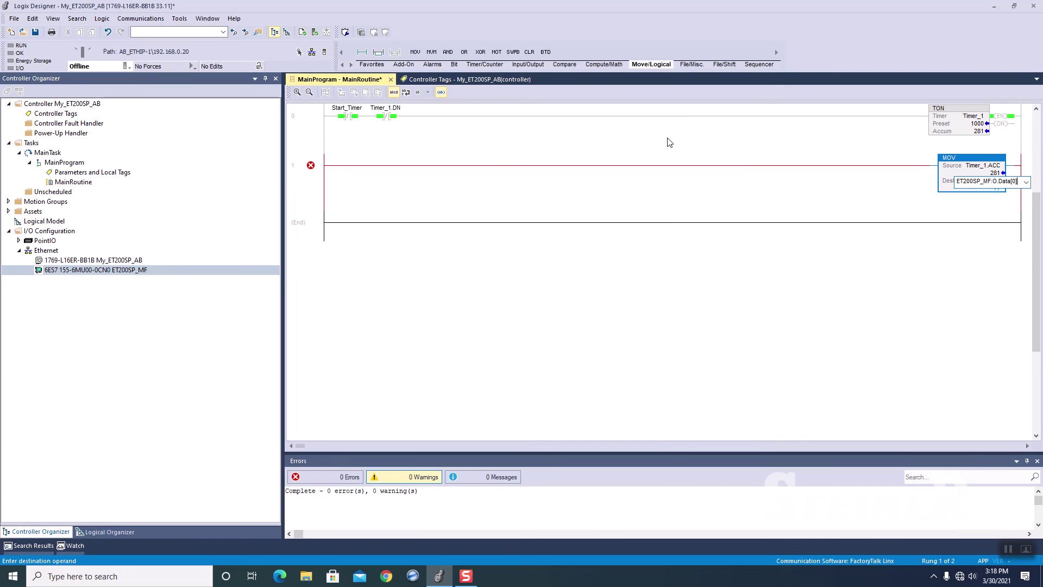
key(Return)
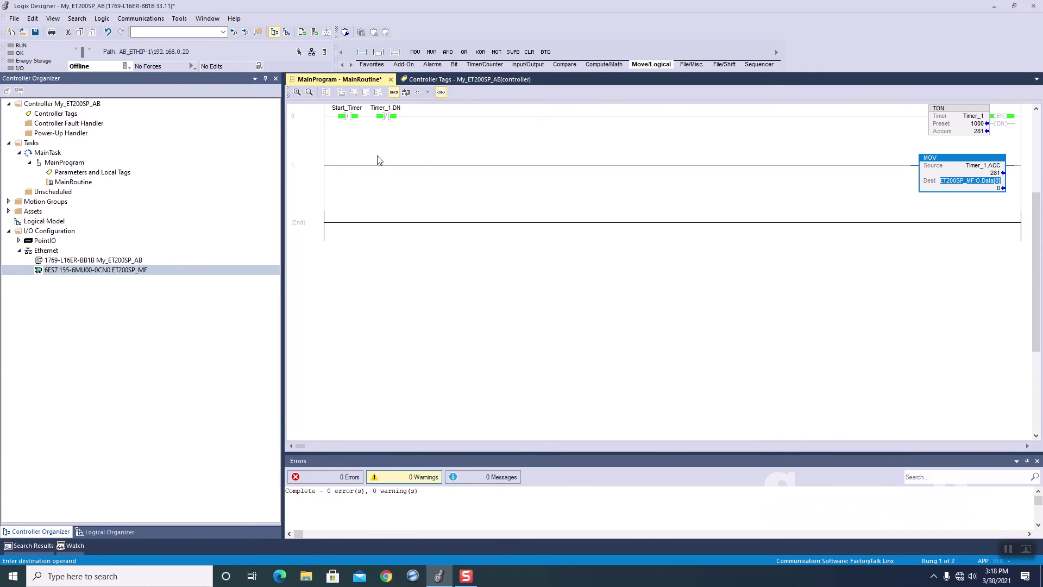
click(314, 172)
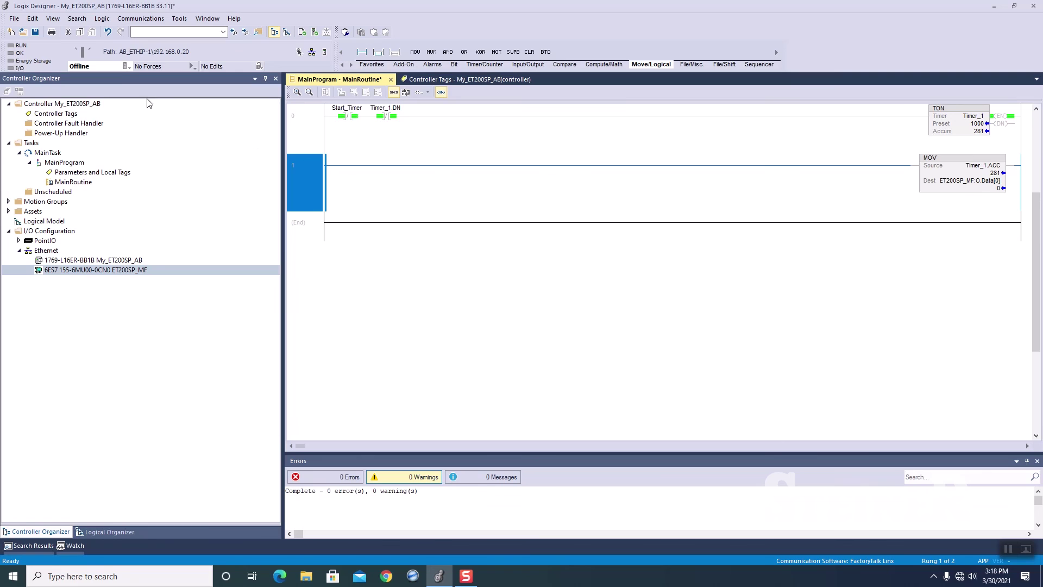
- Save My_ET200SP_AB and start a download to the 1769-L16ER controller
click(35, 32)
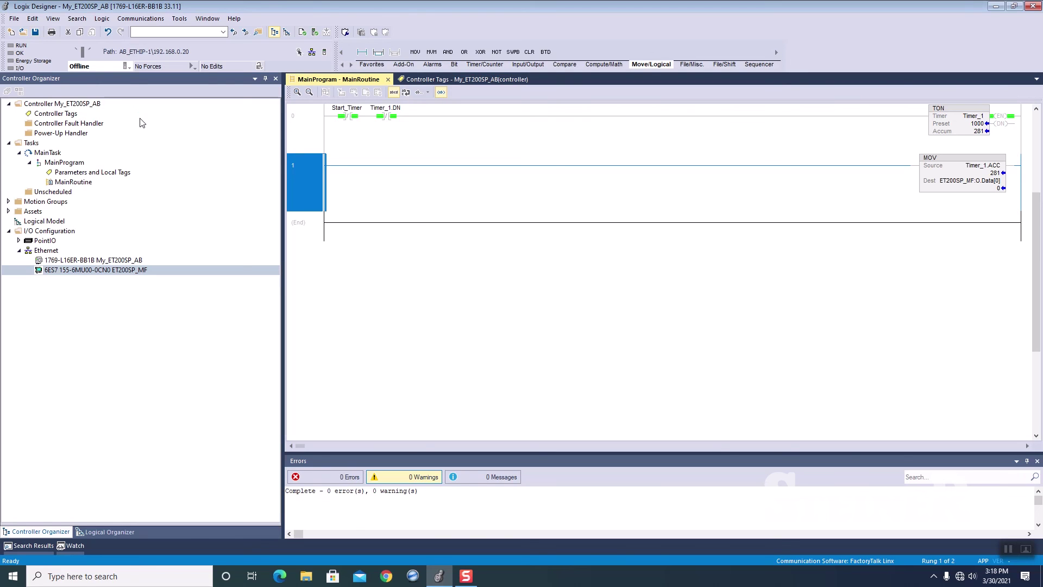
click(128, 67)
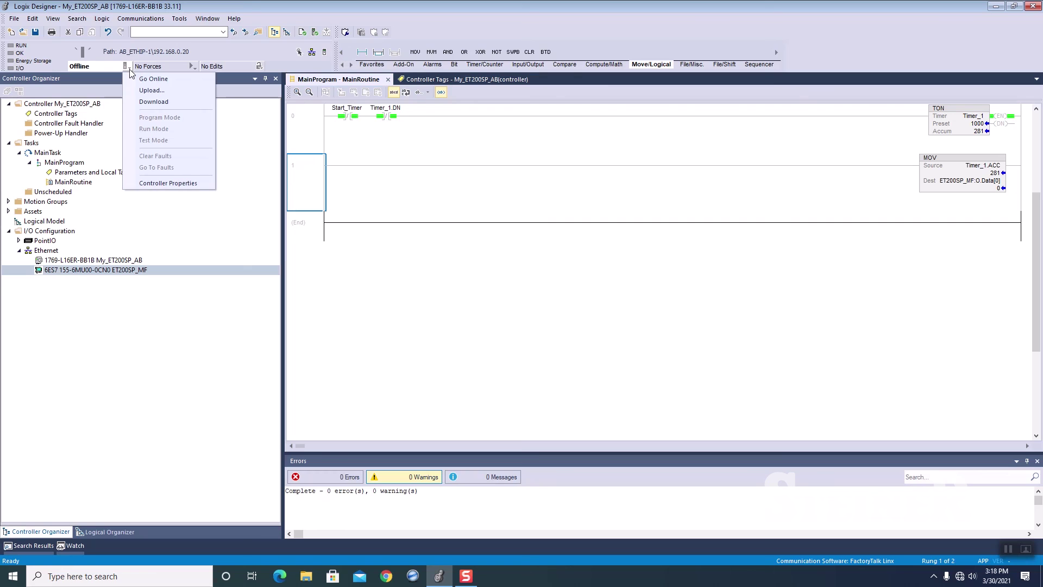
click(155, 103)
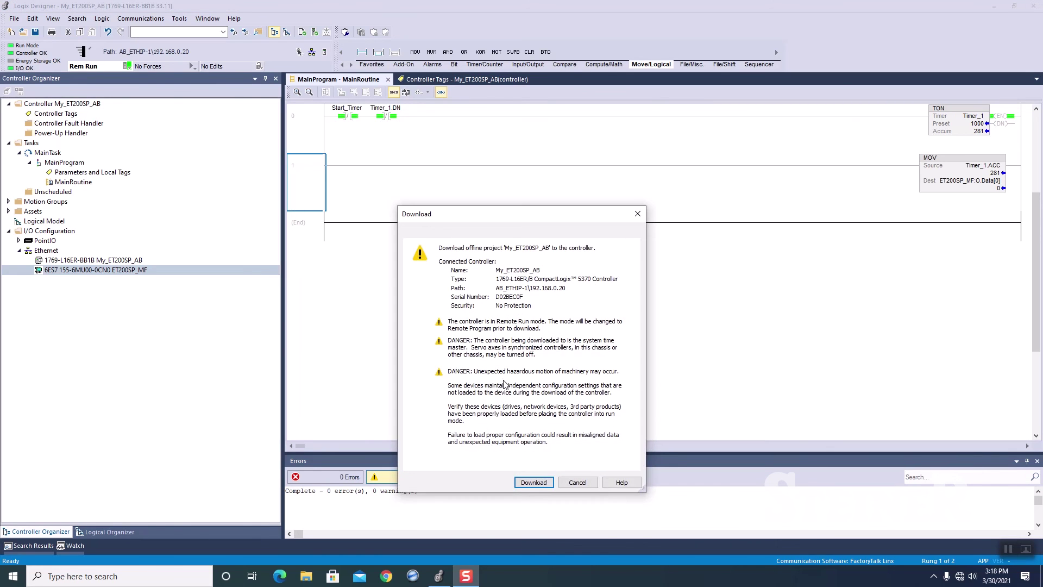
- Download the project and switch the controller back to Remote Run
click(542, 482)
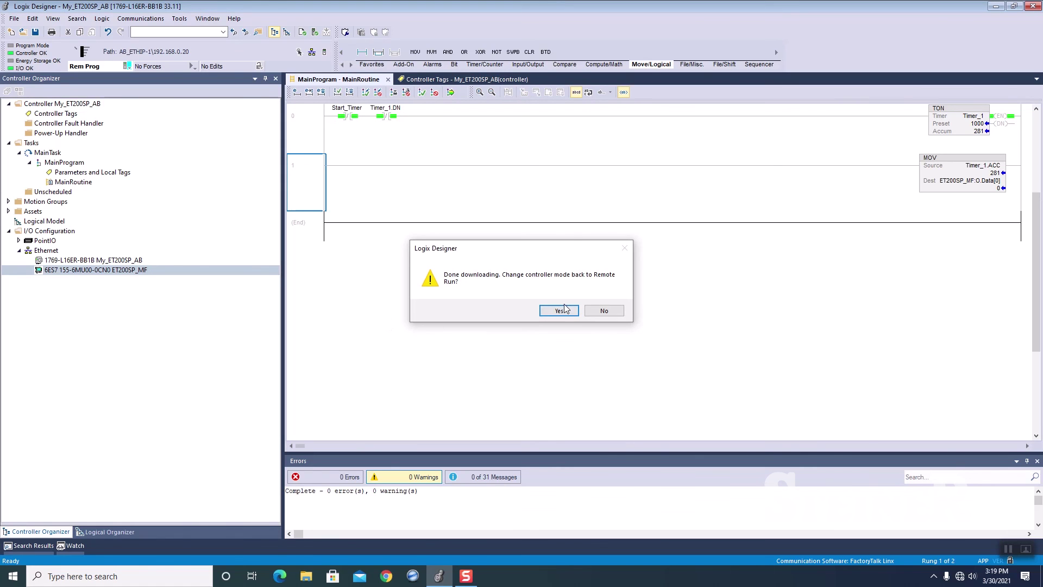
click(560, 310)
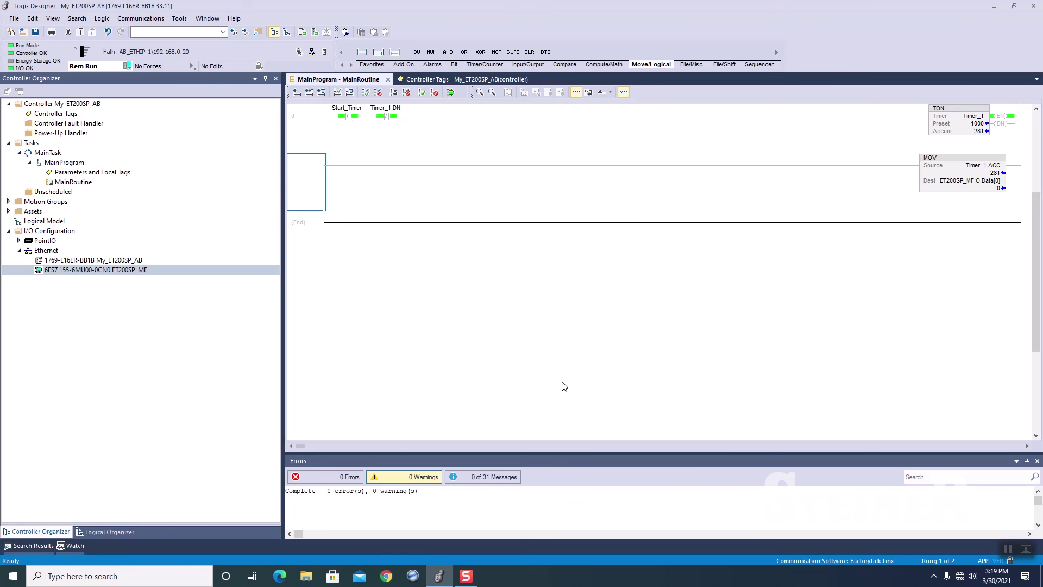